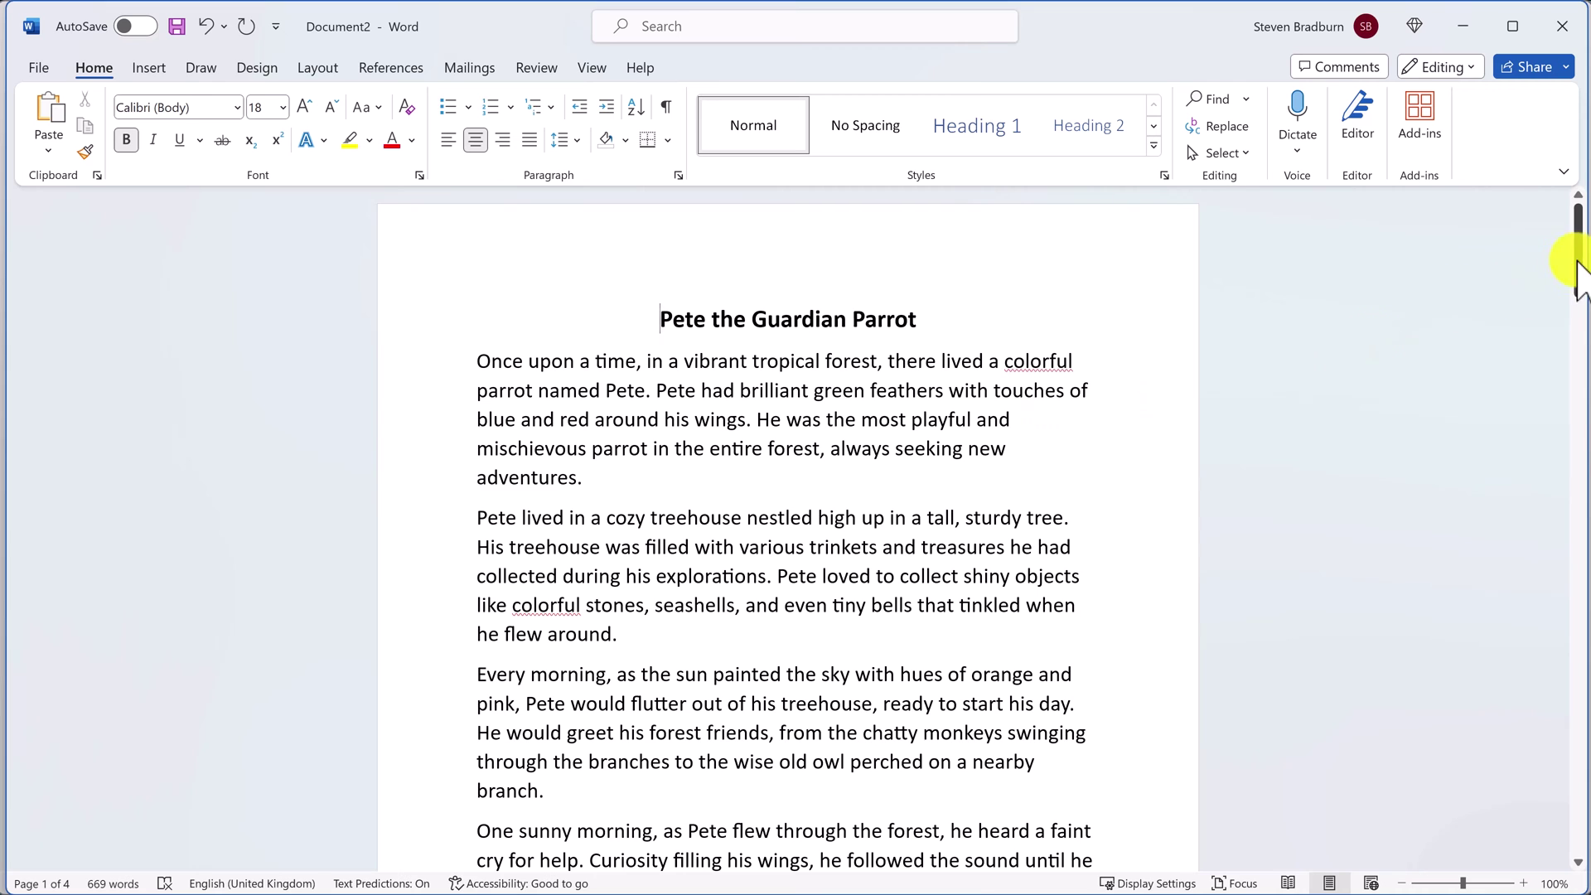
Scroll down to the story's last page and select the Index heading.
{"action": "left_click_drag", "start_coordinate": [1577, 263], "coordinate": [1569, 759]}
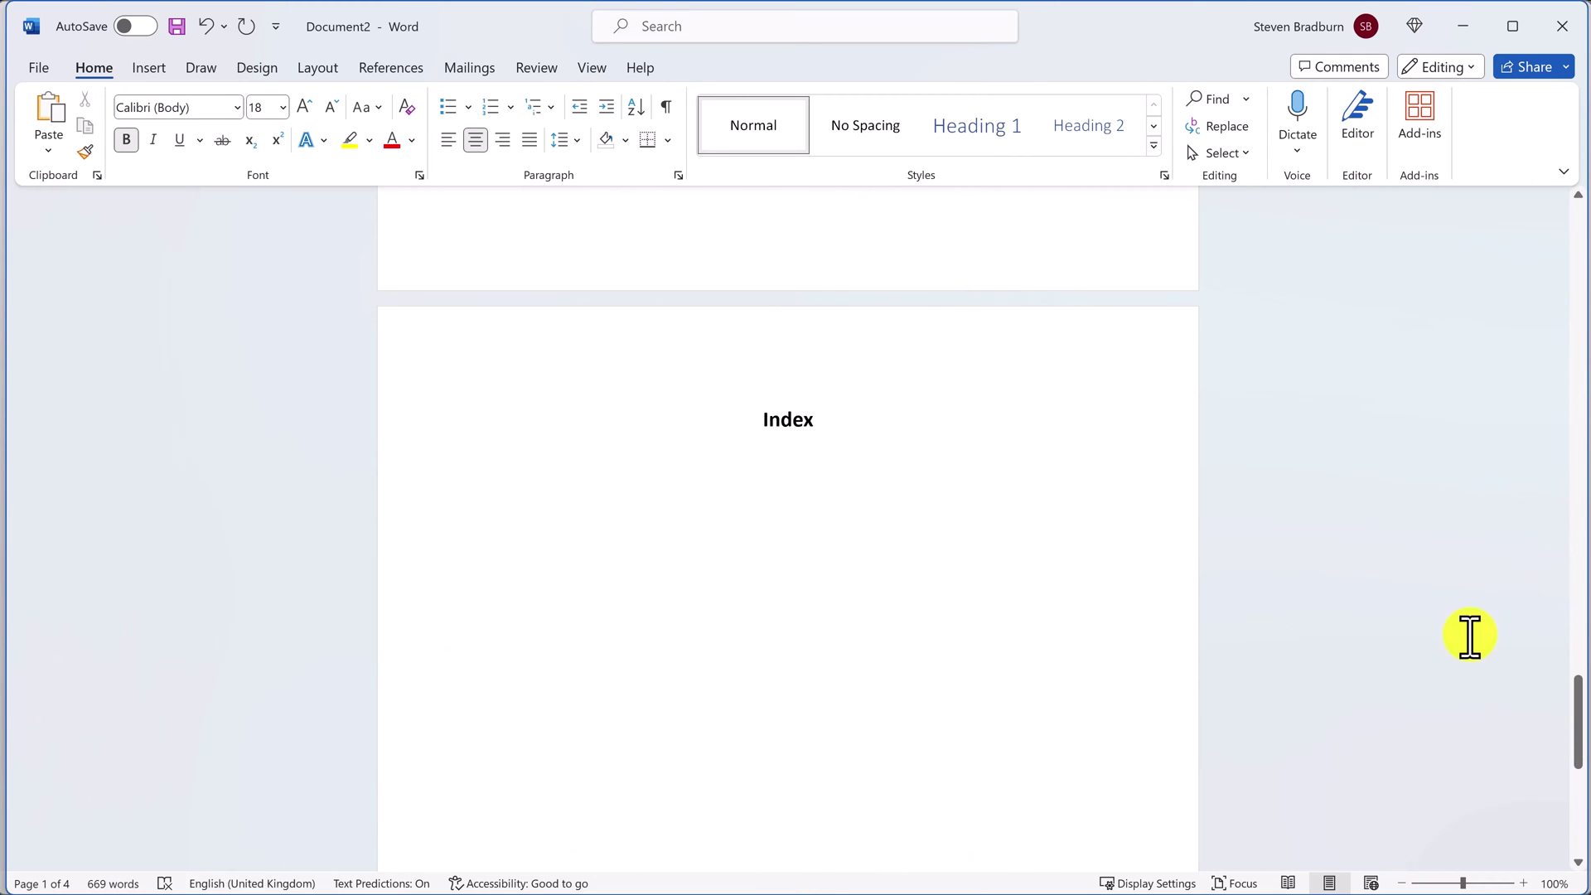
{"action": "left_click_drag", "start_coordinate": [867, 422], "coordinate": [733, 411]}
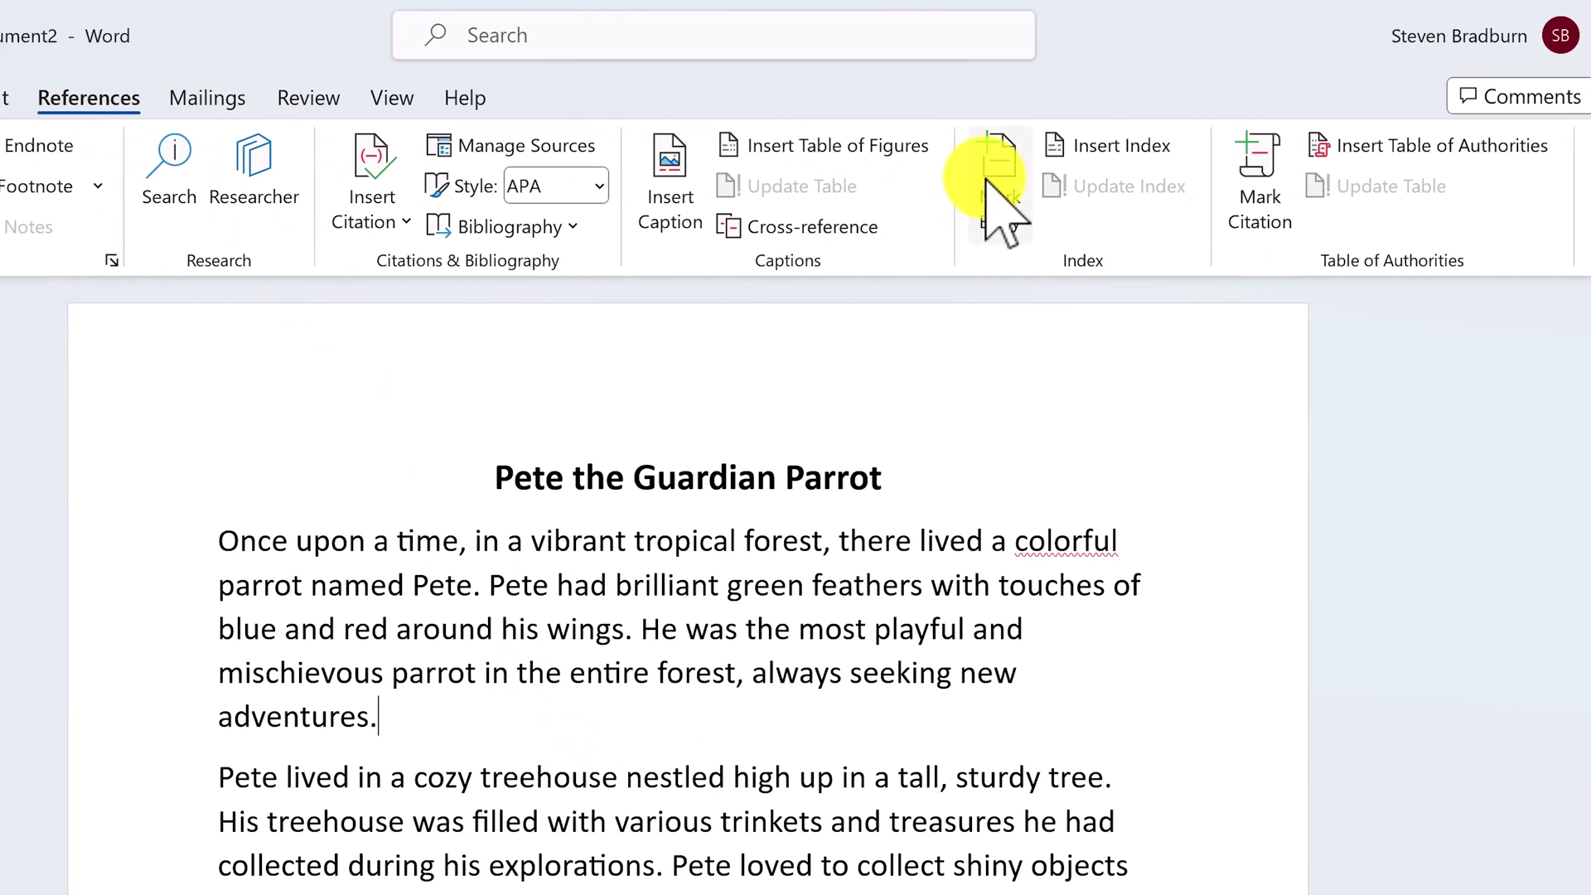
Open Mark Entry and load the word Pete from the story as the main entry.
{"action": "left_click", "coordinate": [1002, 211]}
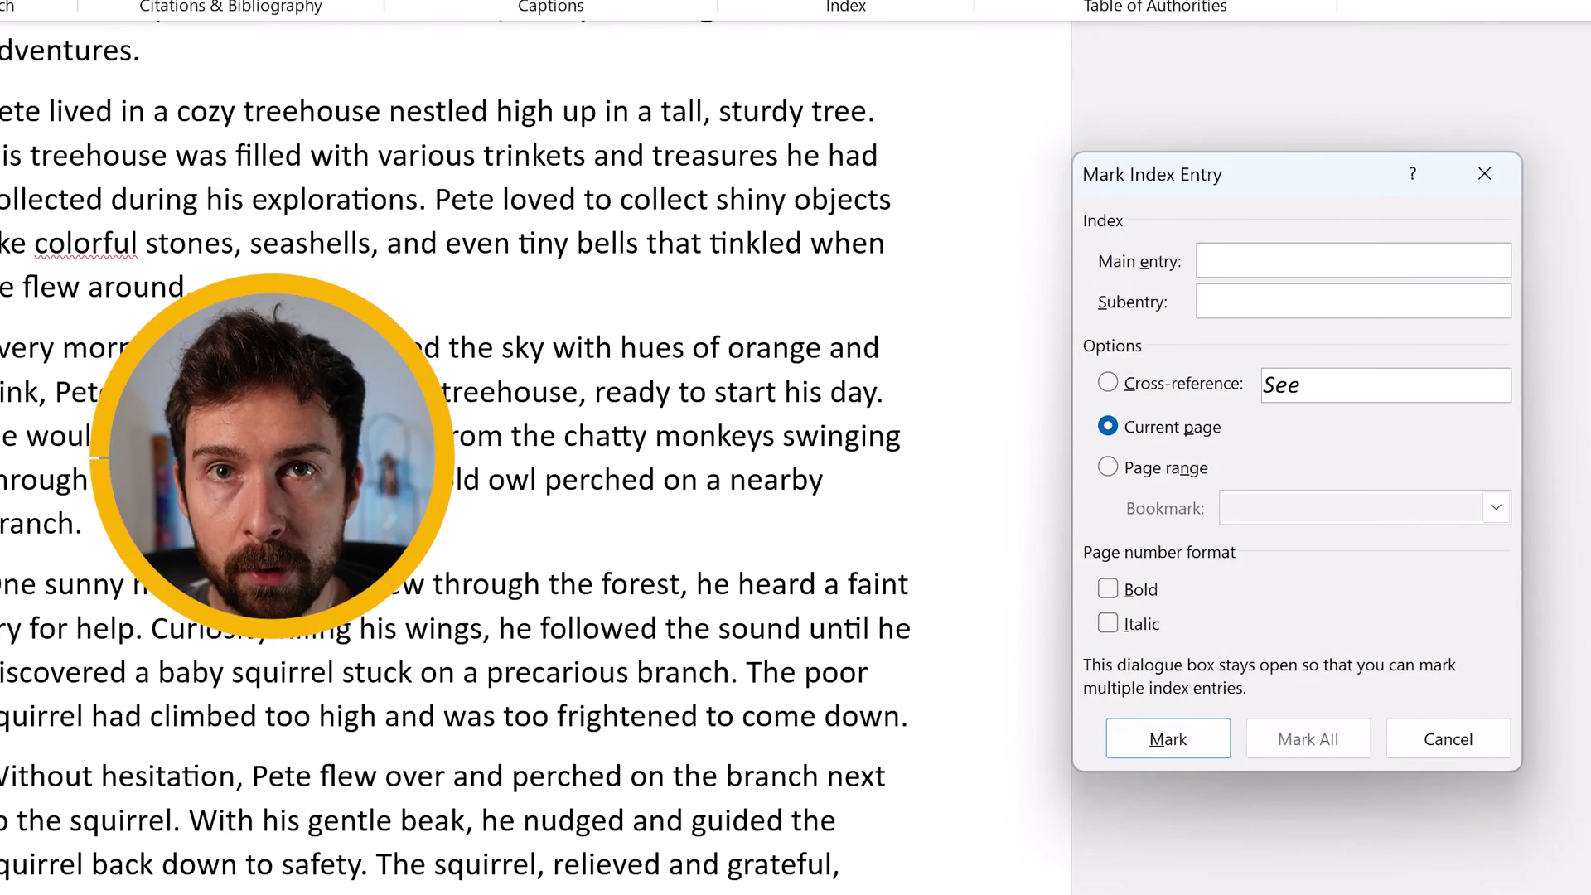
{"action": "left_click", "coordinate": [419, 178]}
{"action": "right_click", "coordinate": [469, 197]}
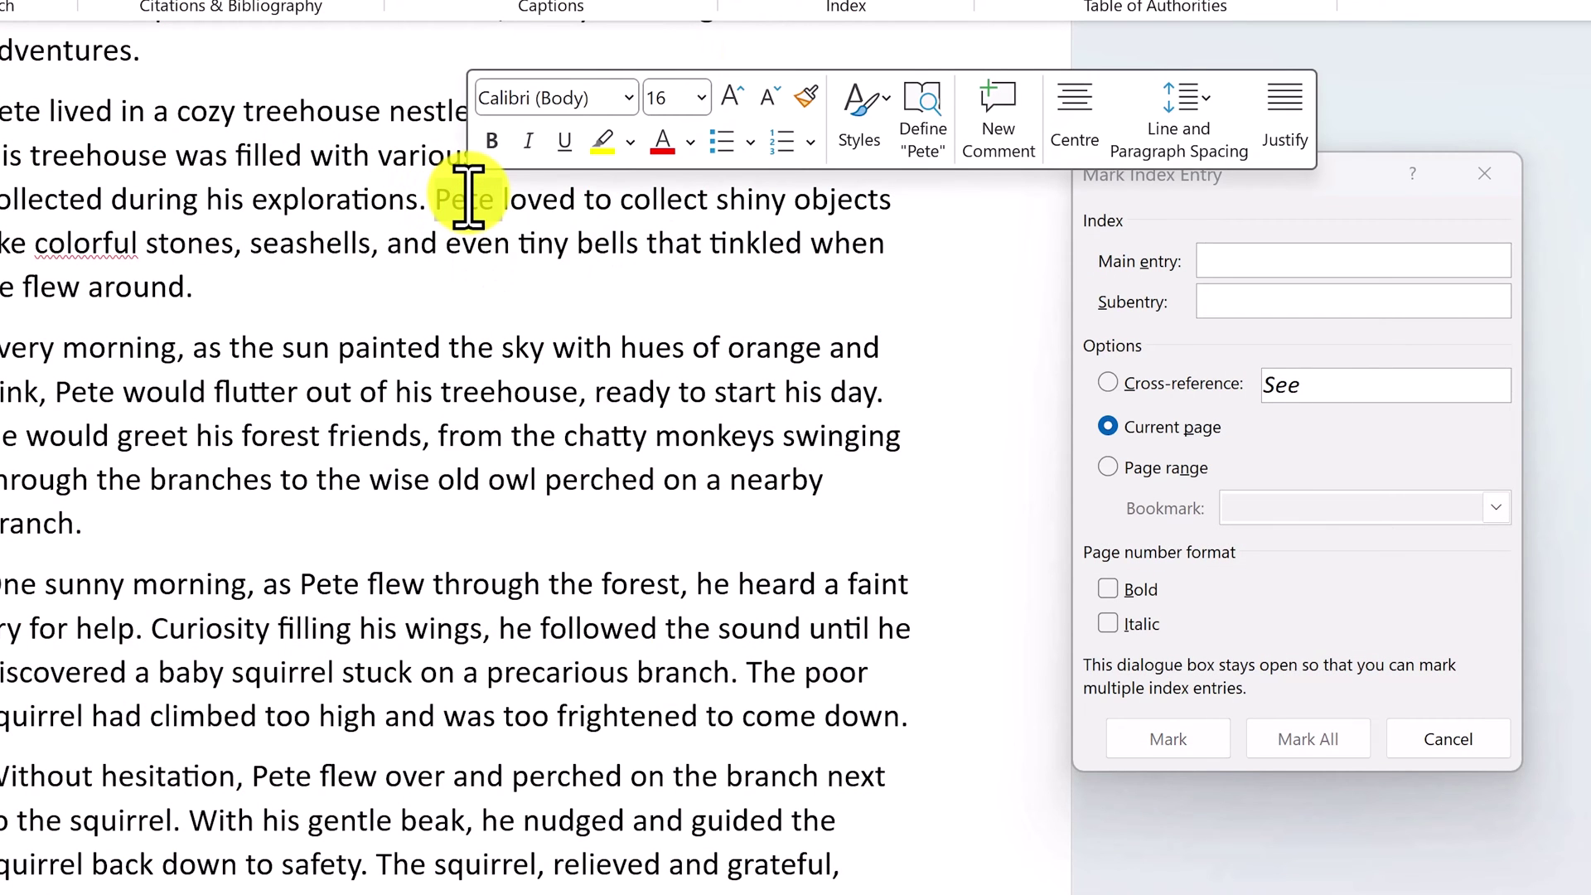
{"action": "left_click", "coordinate": [1232, 197]}
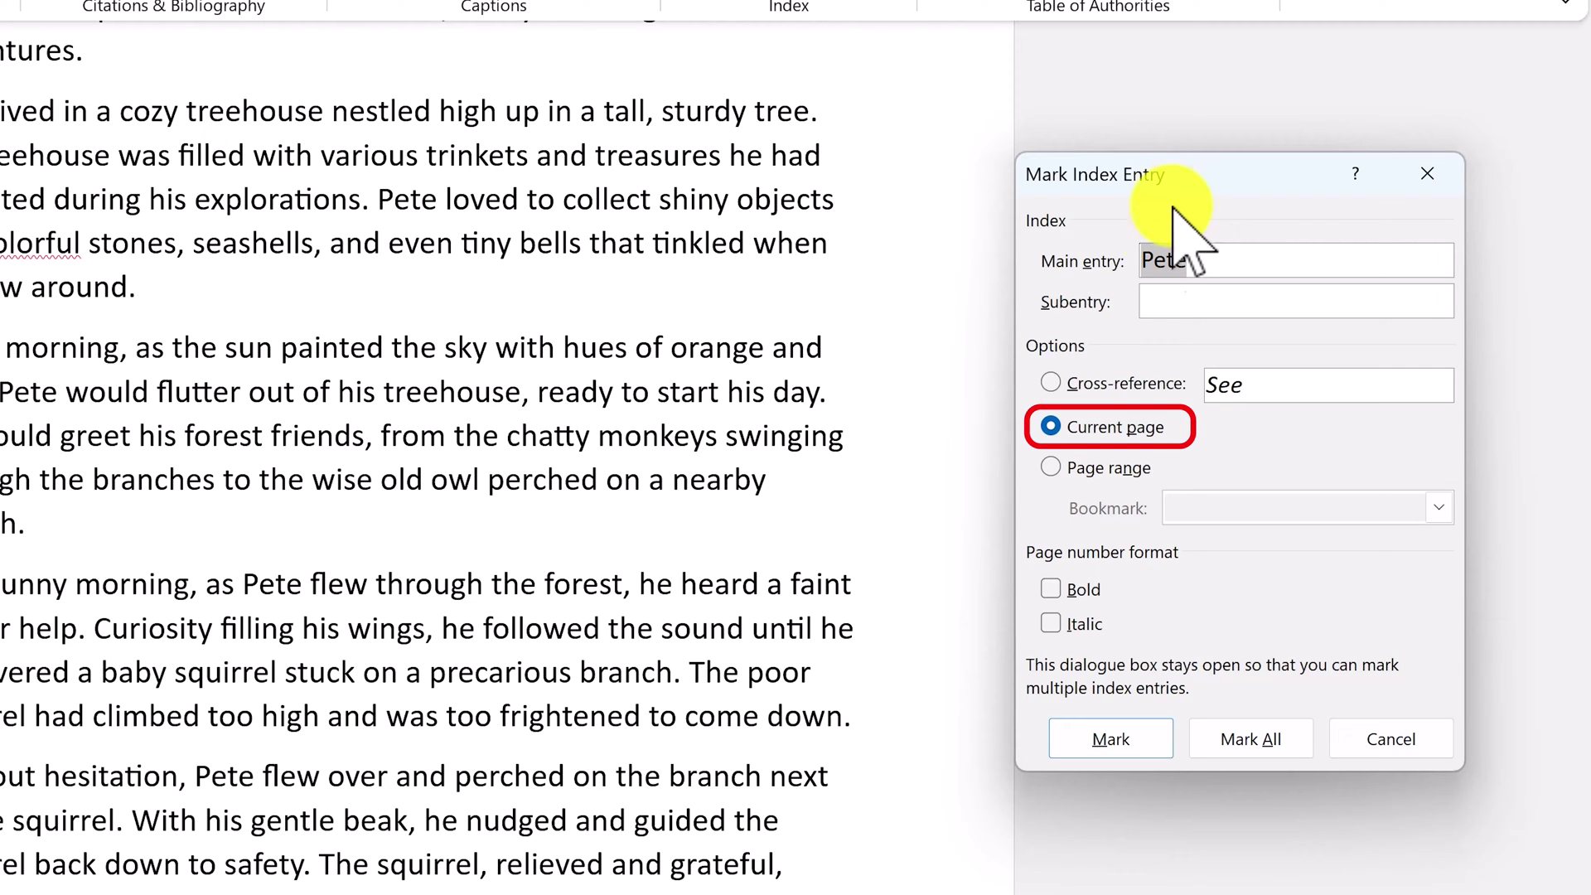
Try Page range and Cross-reference, settle on Current page for Pete, then Mark All.
{"action": "left_click", "coordinate": [1119, 426]}
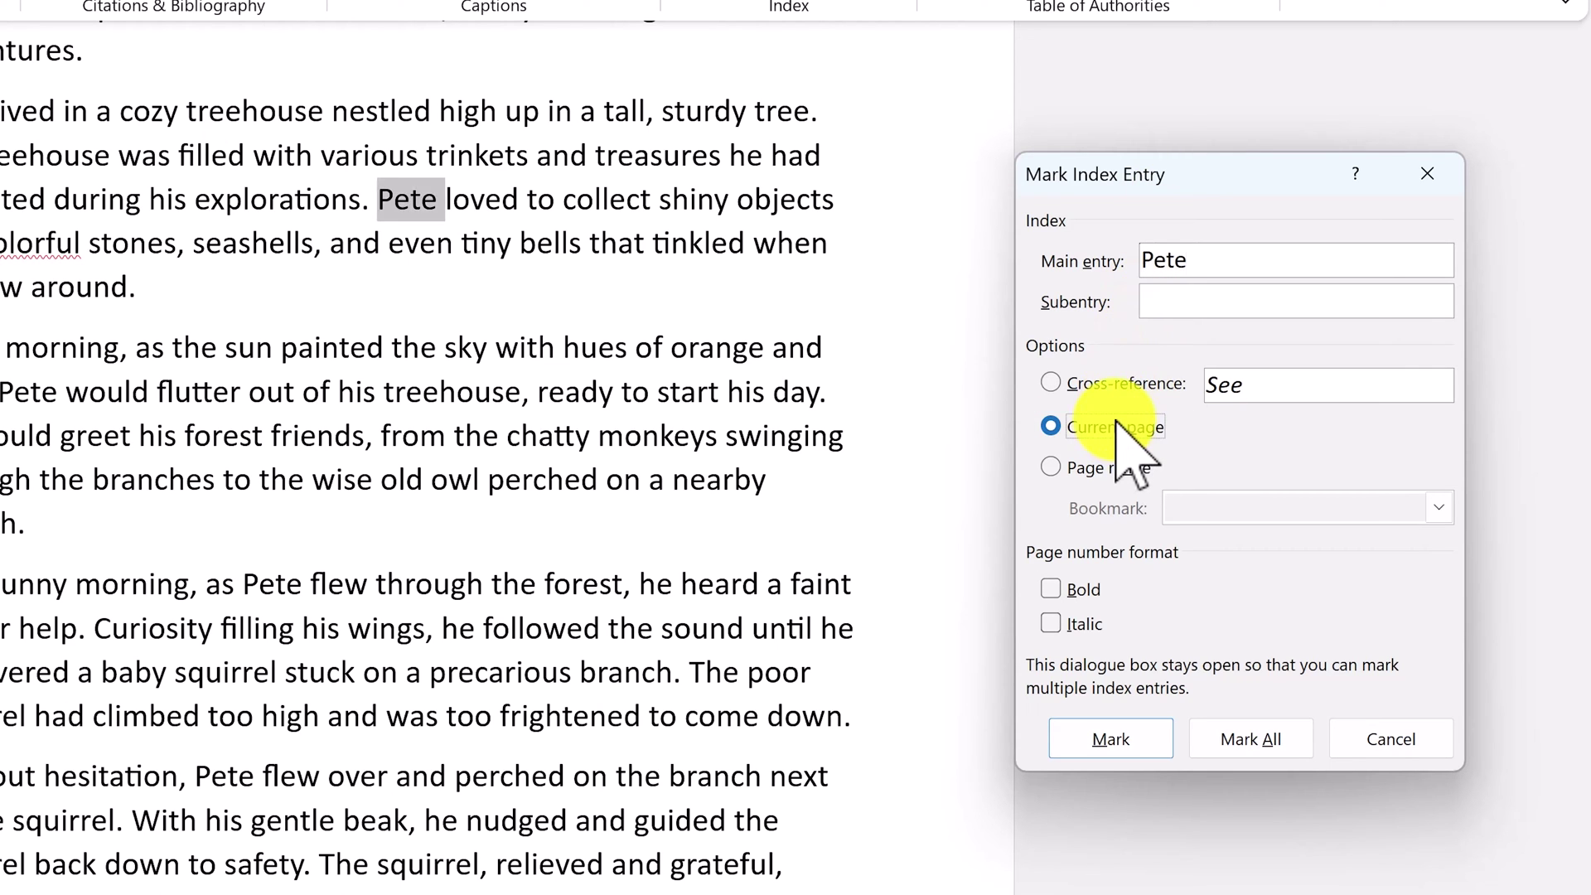
{"action": "left_click", "coordinate": [1113, 473]}
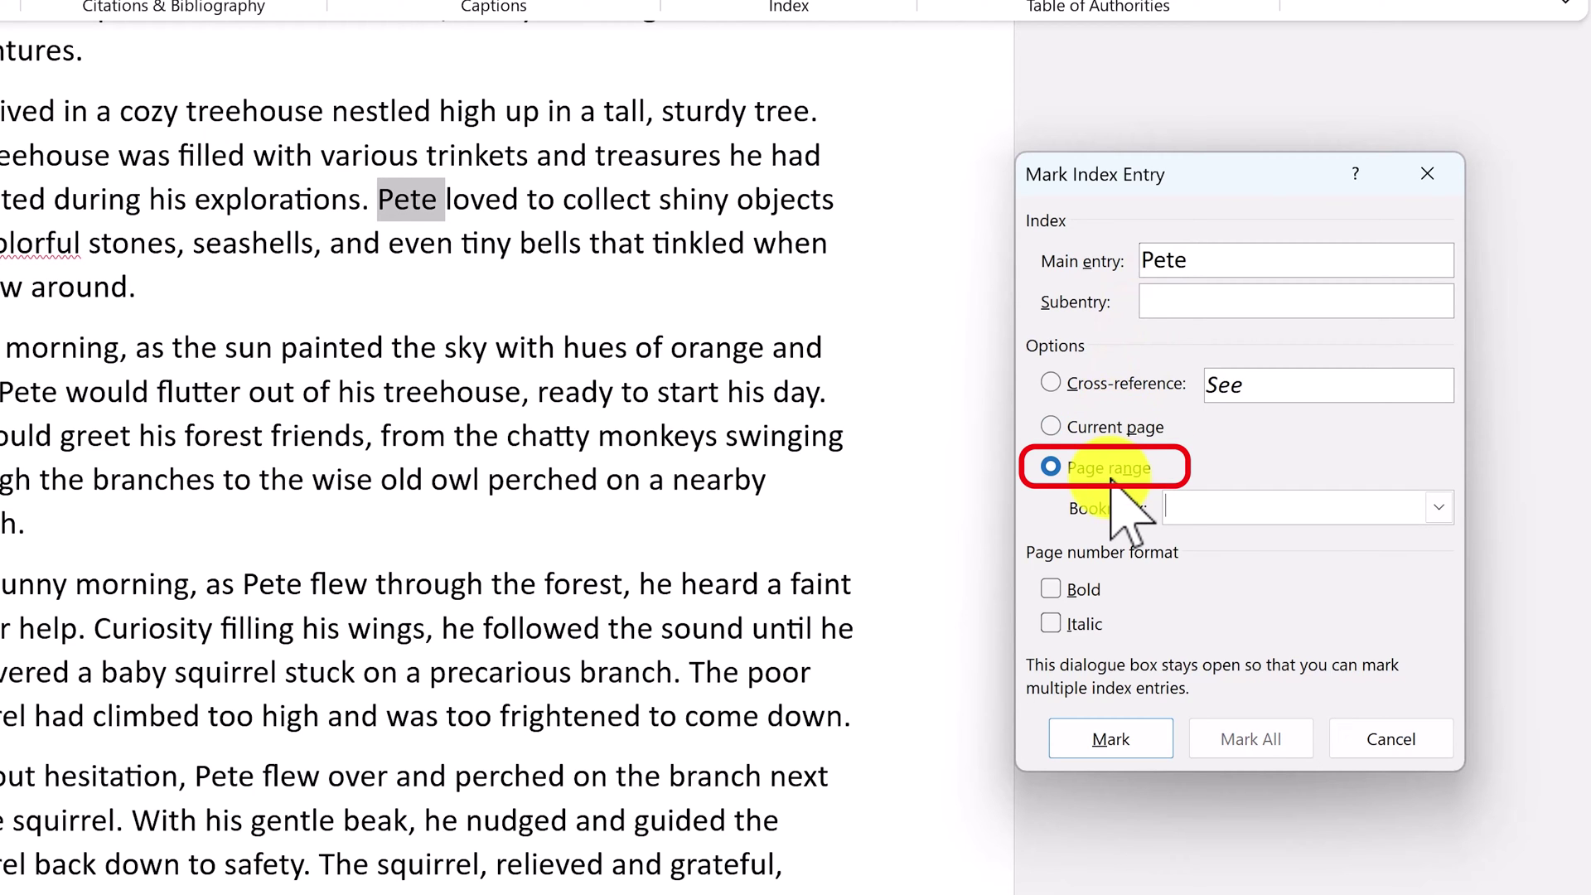
{"action": "left_click", "coordinate": [1123, 383]}
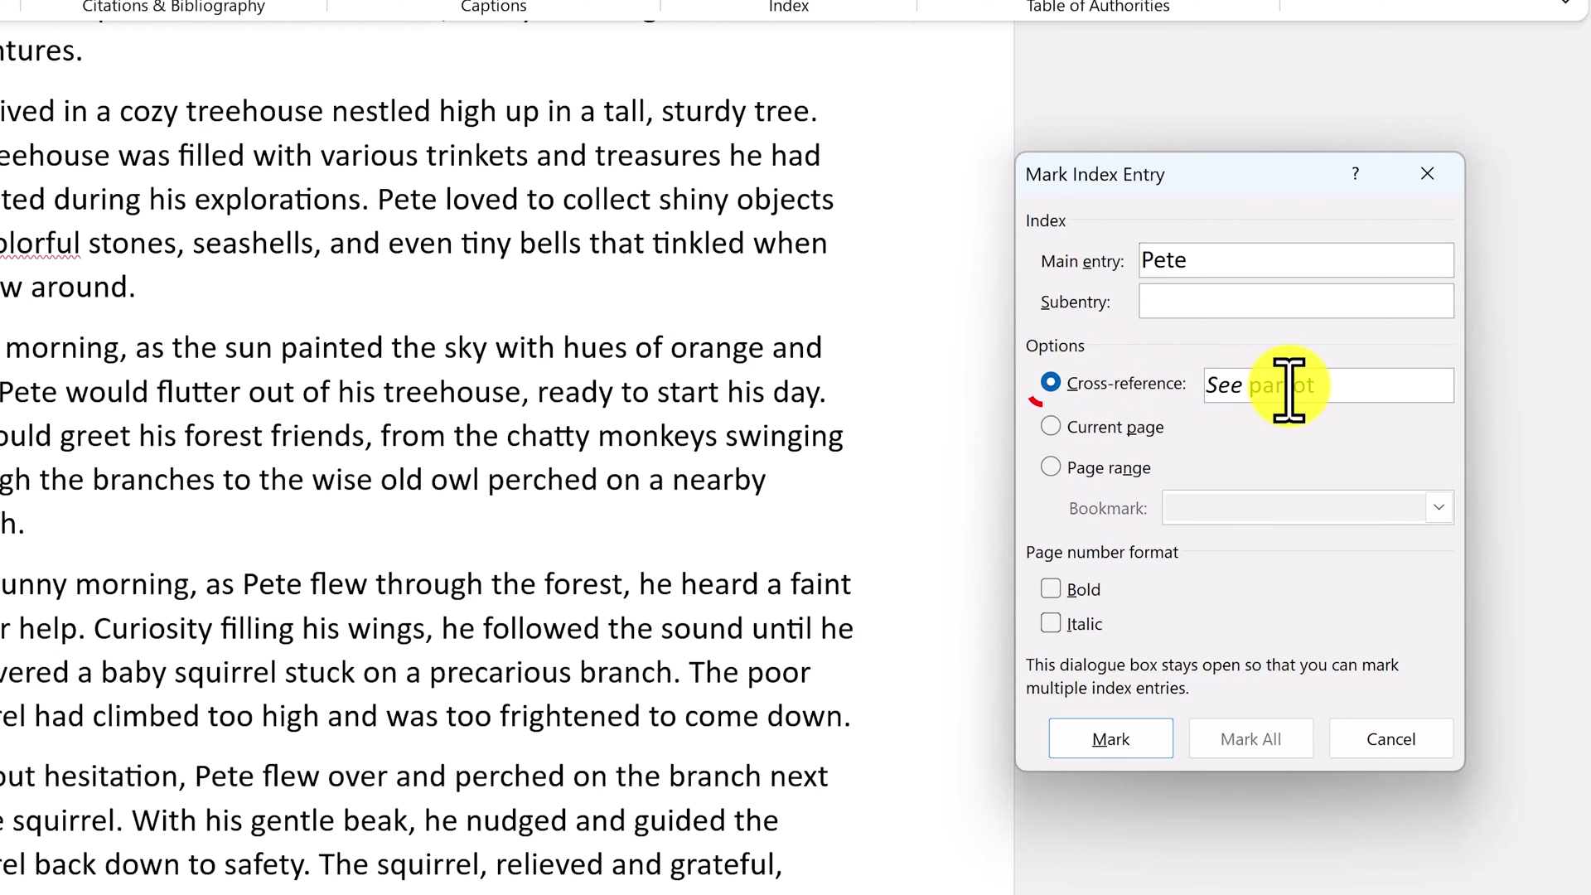
{"action": "left_click", "coordinate": [1101, 430]}
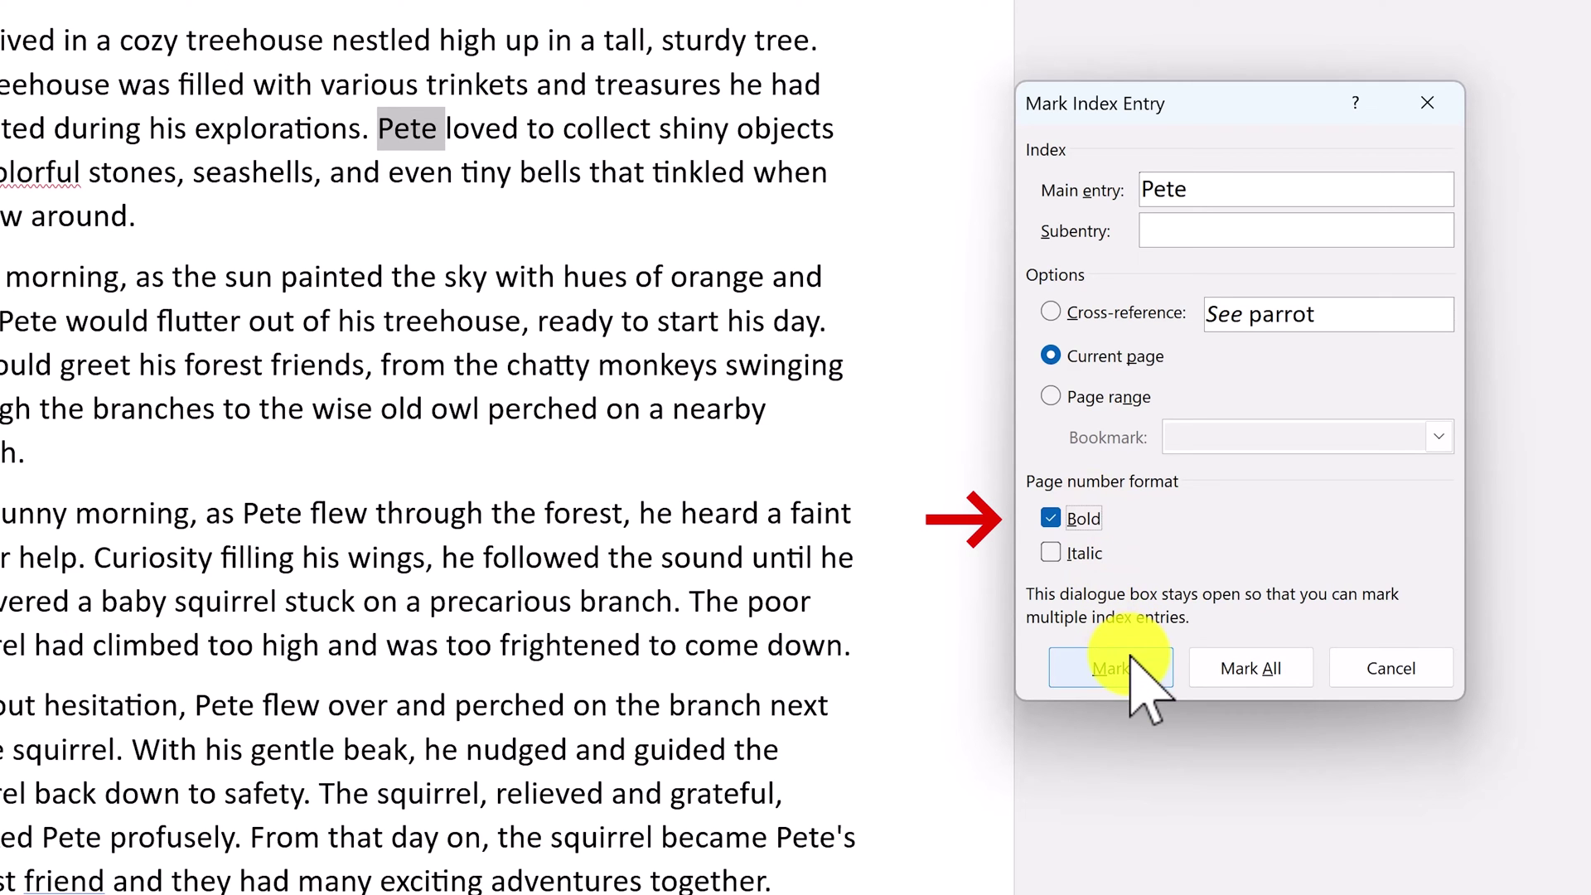
{"action": "left_click", "coordinate": [1269, 668]}
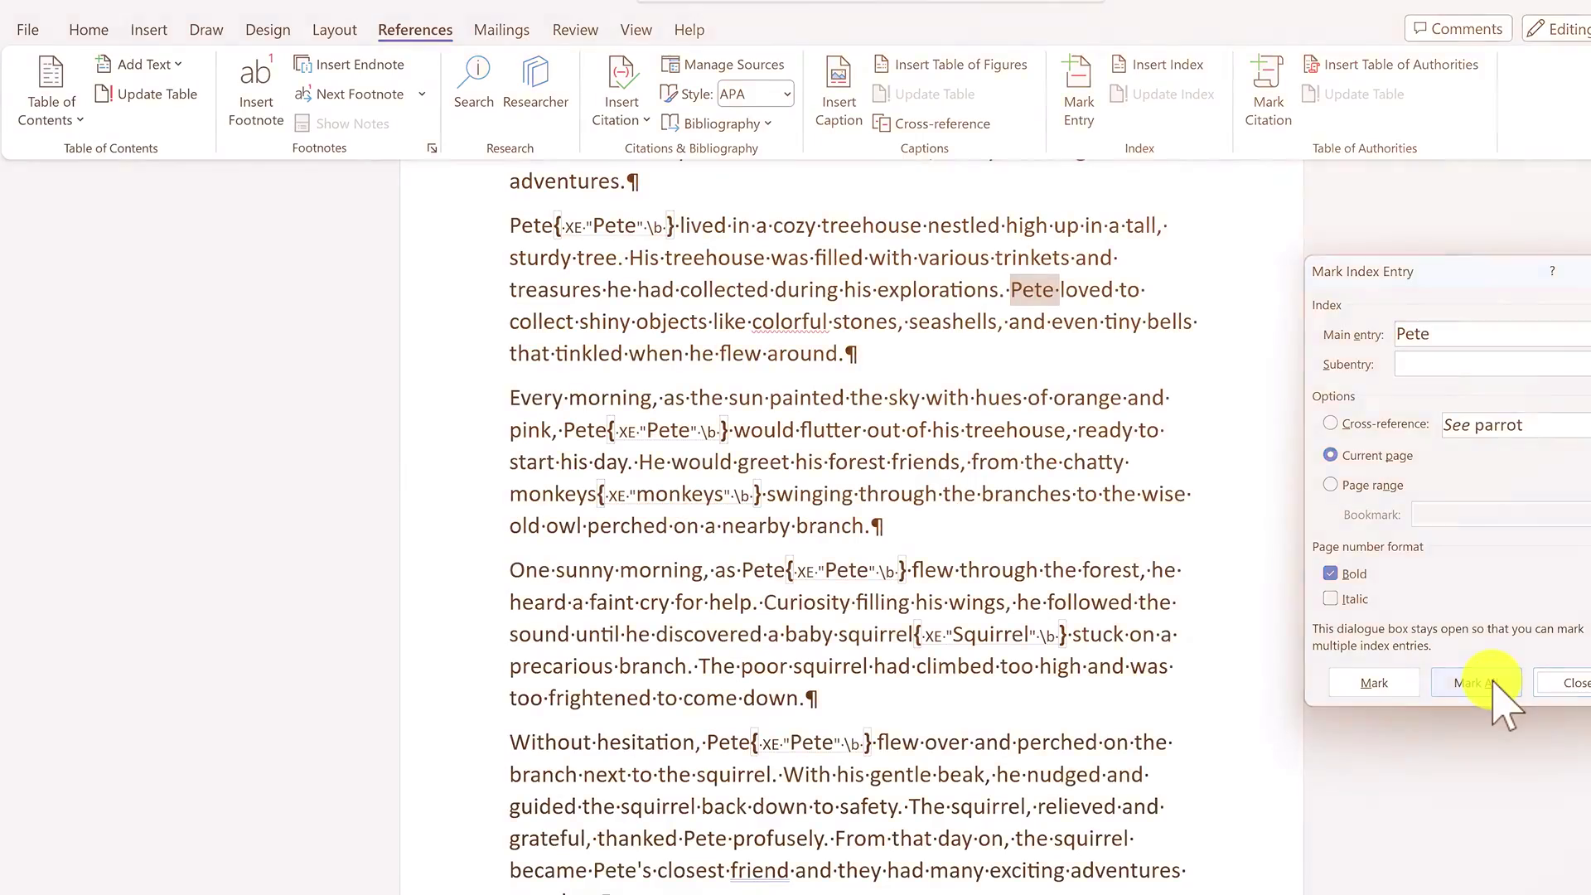
Turn off Show/Hide ¶ on the Home tab to hide the XE fields.
{"action": "left_click", "coordinate": [108, 37]}
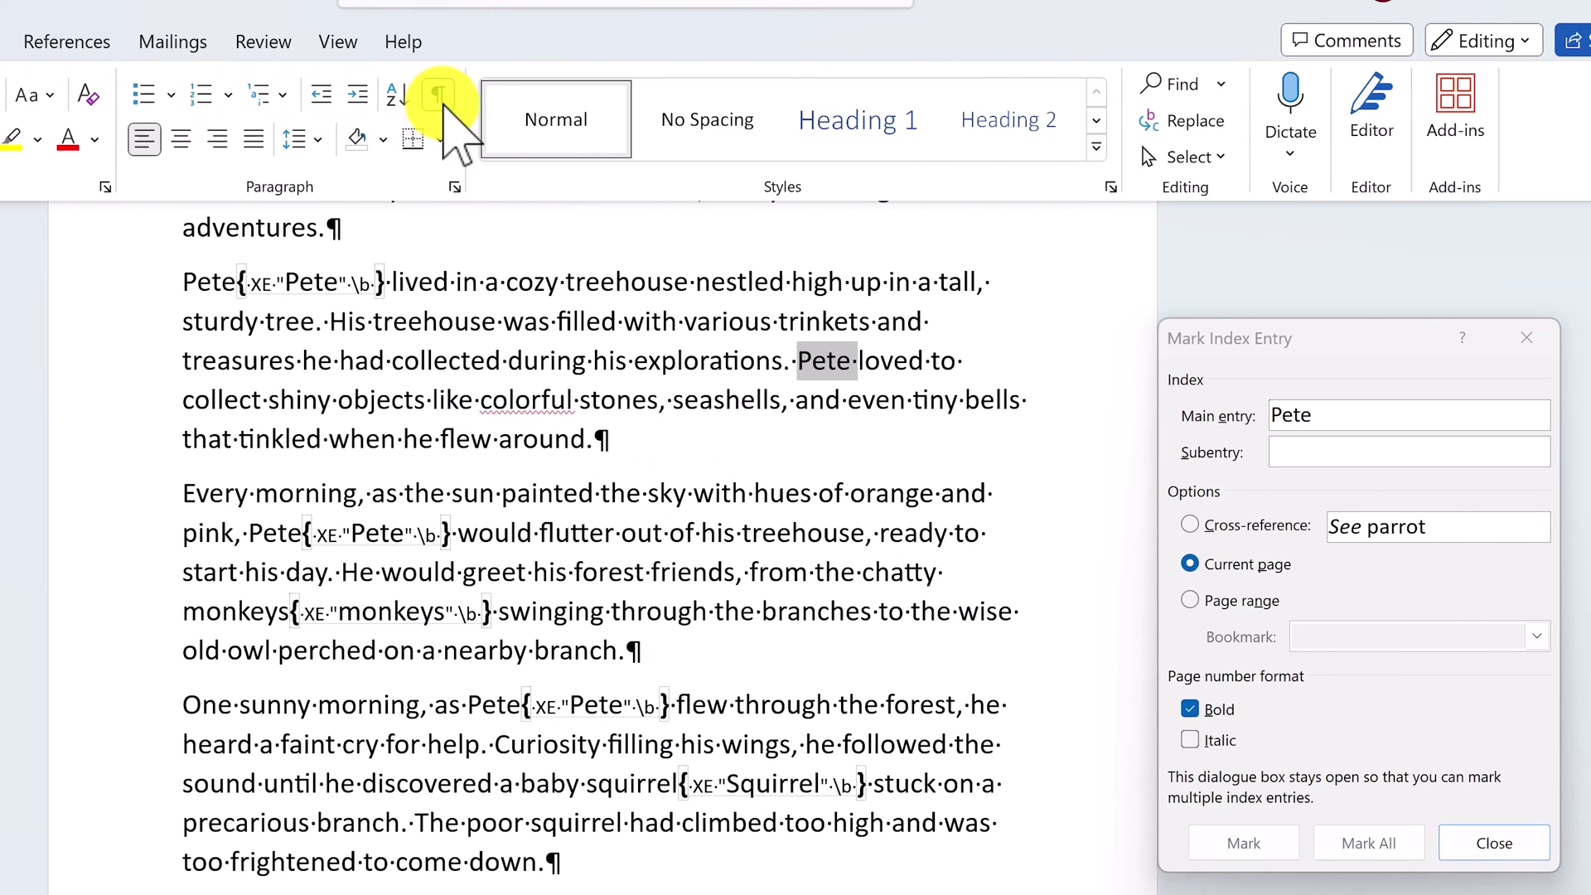
{"action": "left_click", "coordinate": [889, 93]}
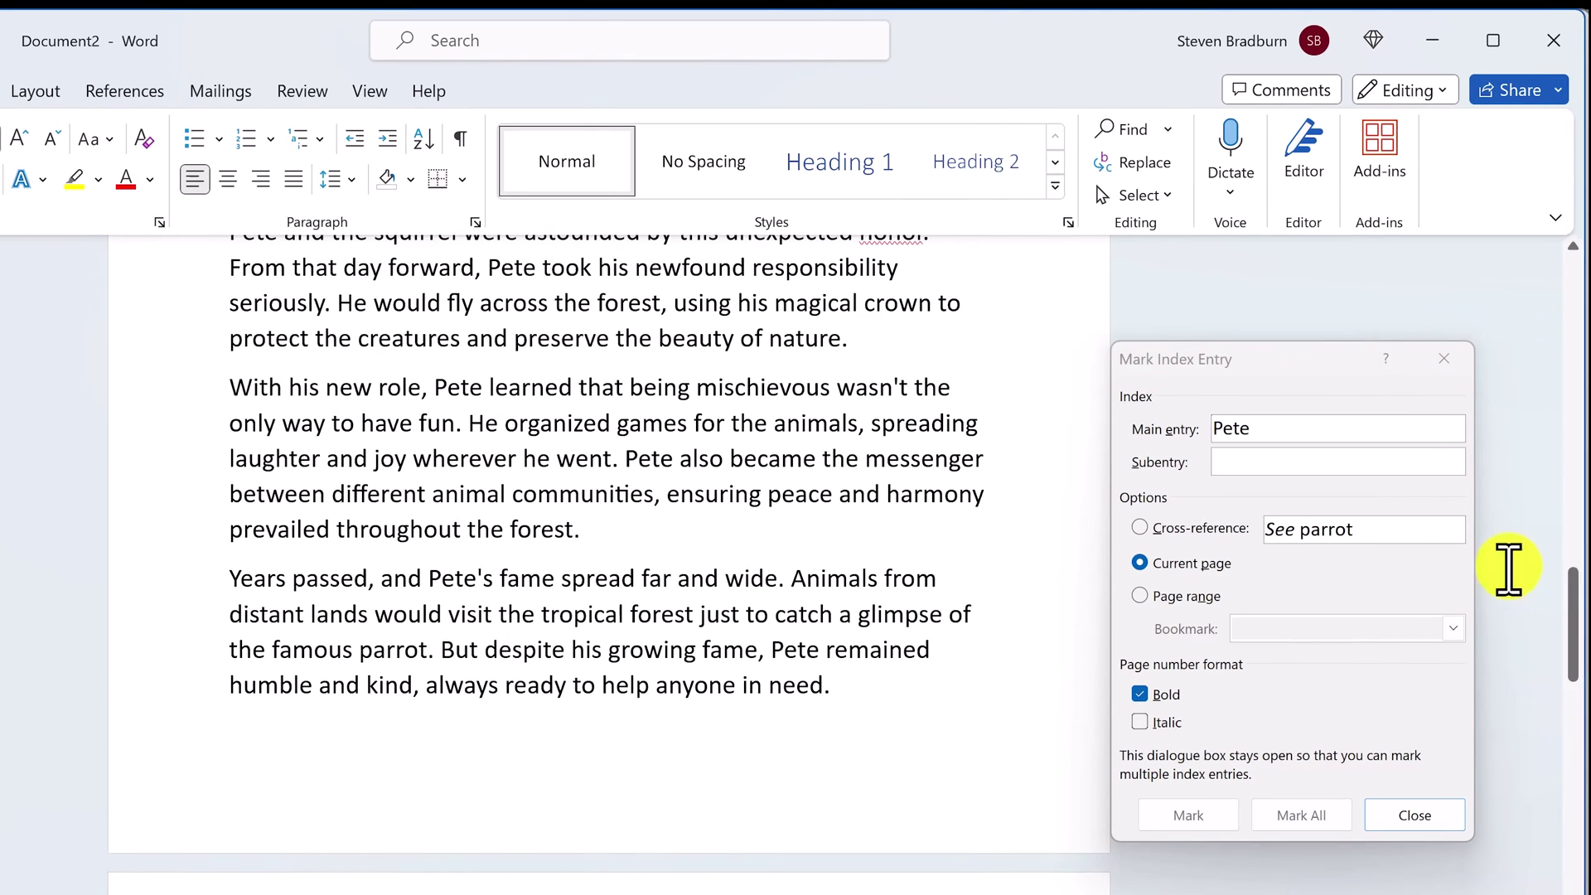
Scroll to the Index page and launch Insert Index from the References tab.
{"action": "scroll", "coordinate": [1508, 568], "scroll_direction": "down", "scroll_amount": 5}
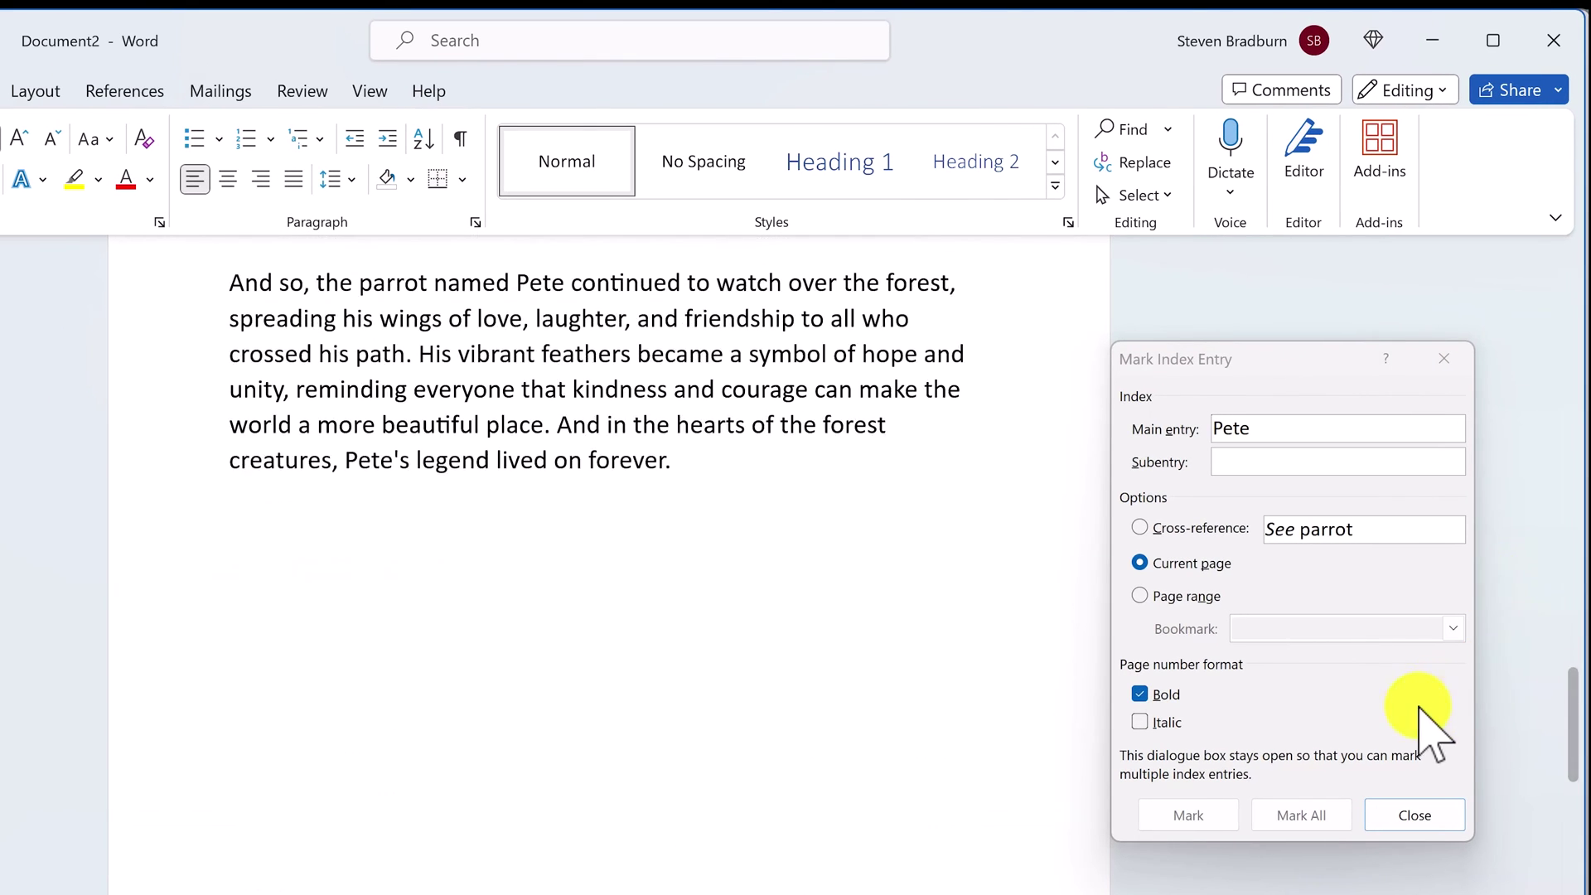
{"action": "scroll", "coordinate": [1506, 721], "scroll_direction": "down", "scroll_amount": 10}
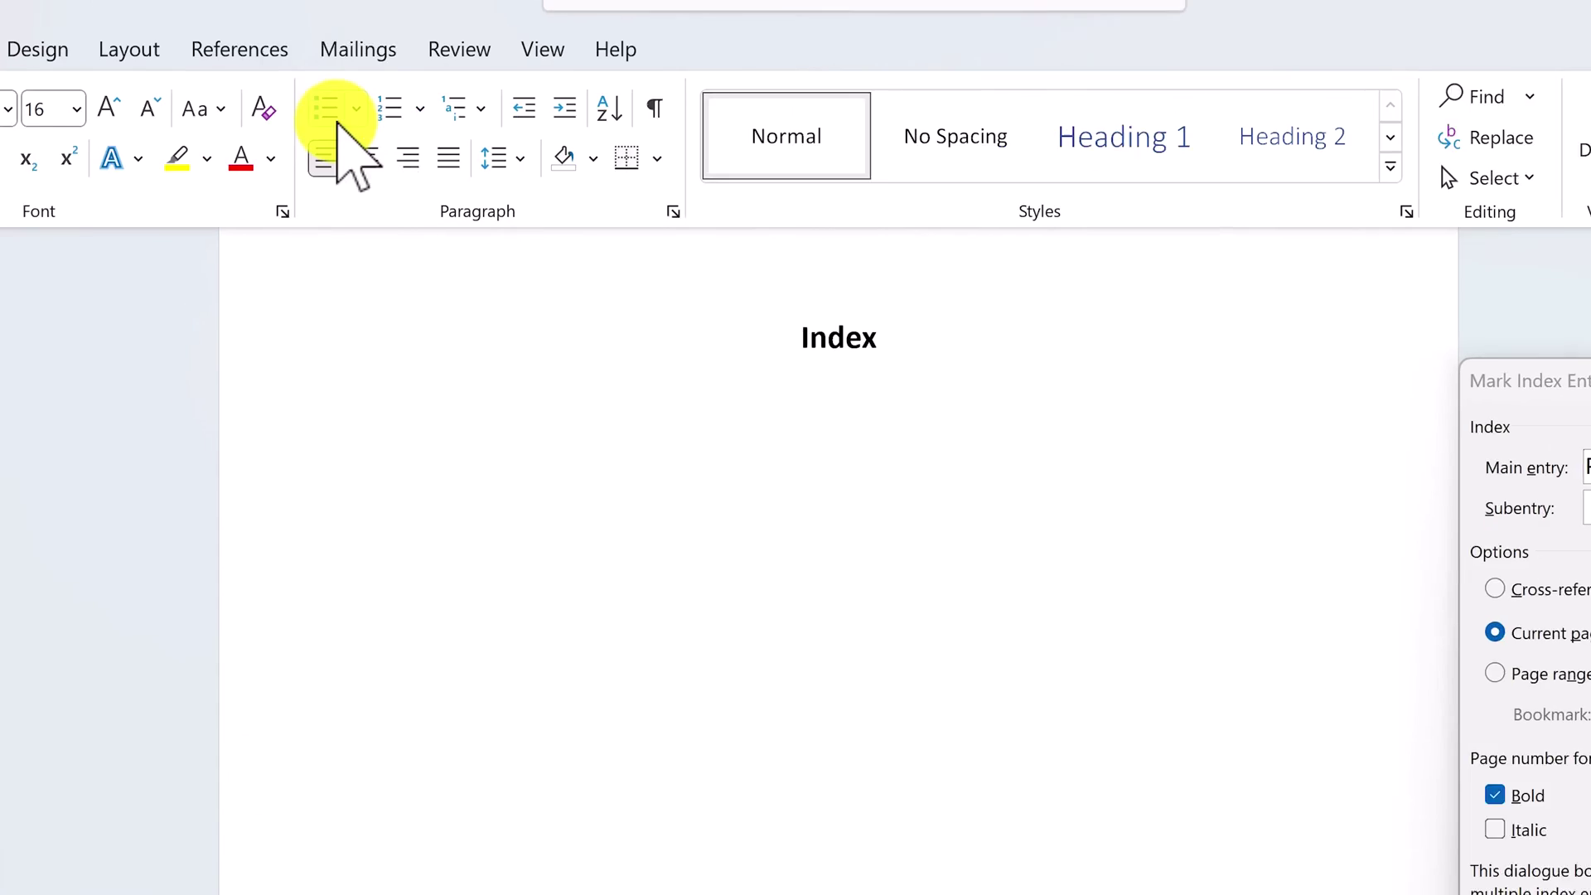
{"action": "left_click", "coordinate": [154, 90]}
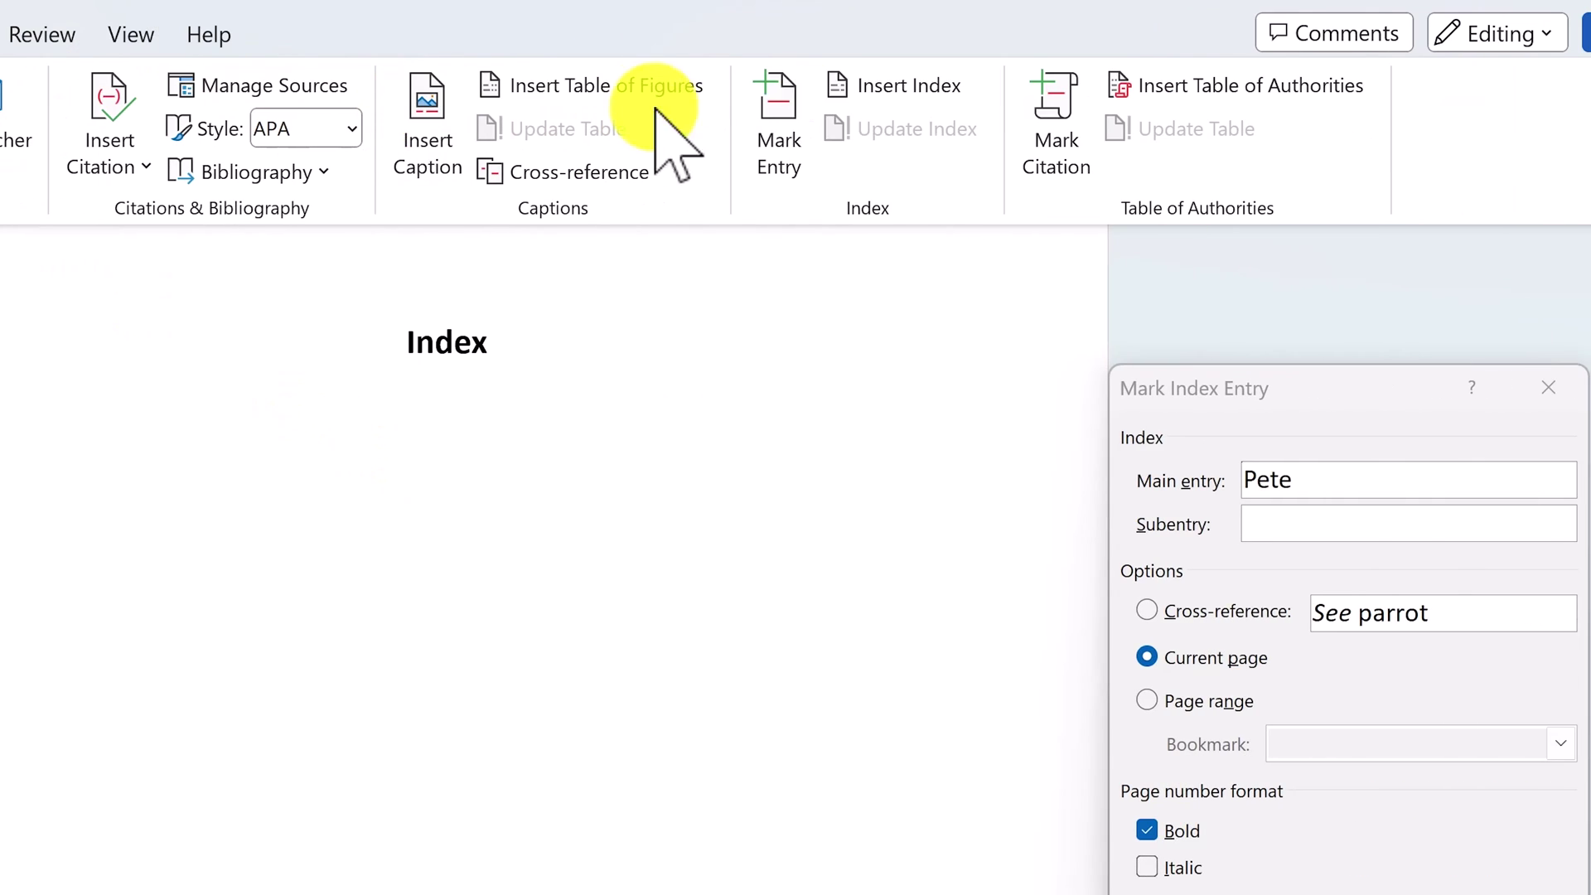
{"action": "left_click", "coordinate": [1077, 91]}
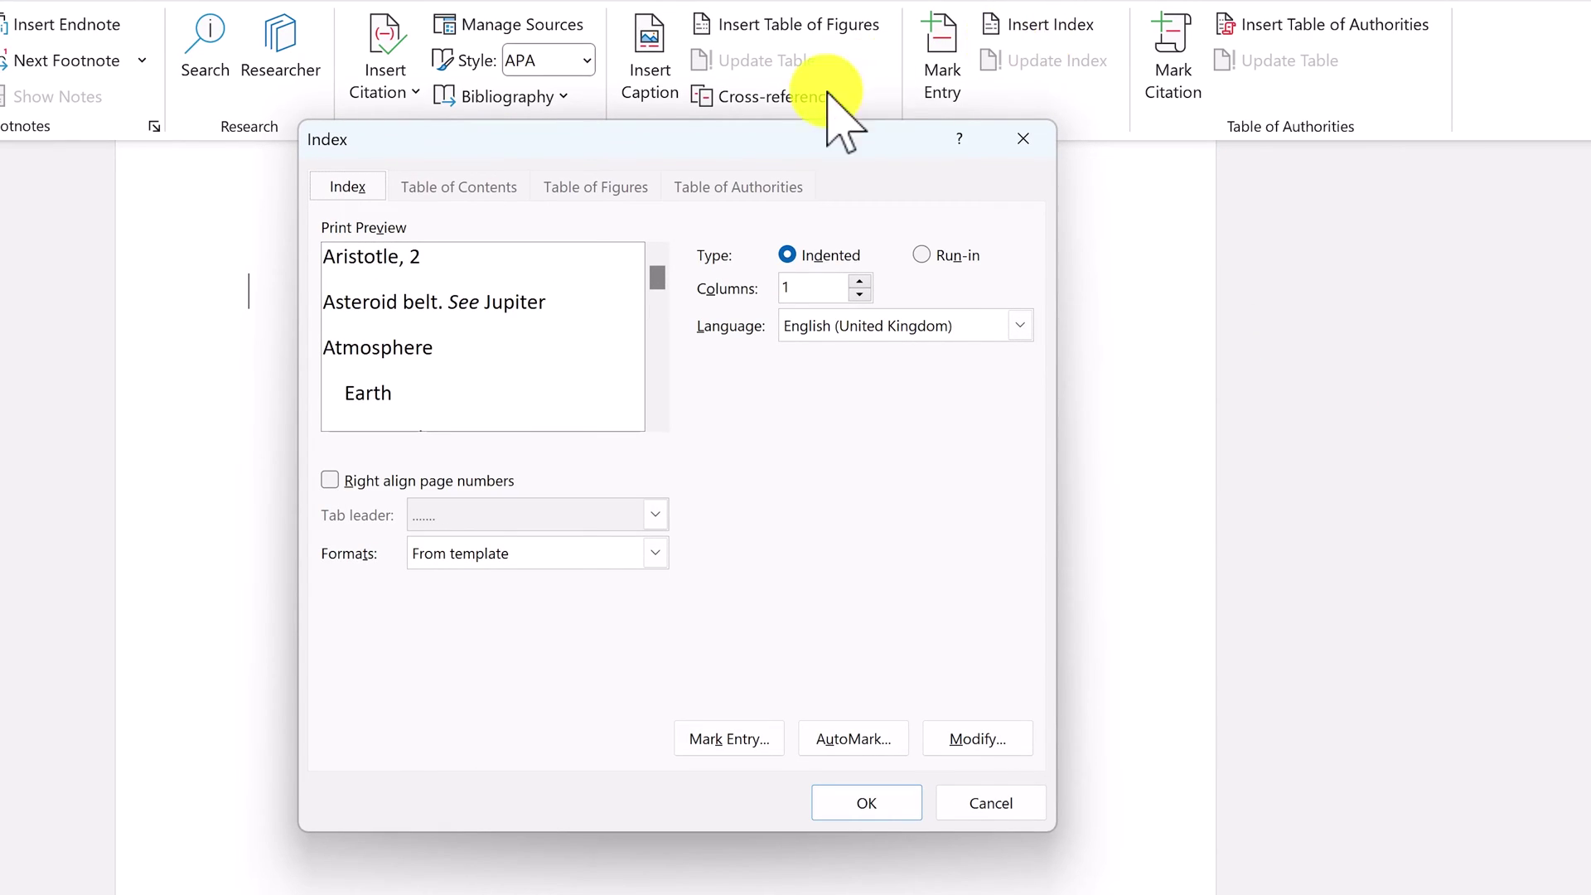
Insert an indented index in the From template format after previewing right-aligned numbers and styles.
{"action": "left_click", "coordinate": [808, 258]}
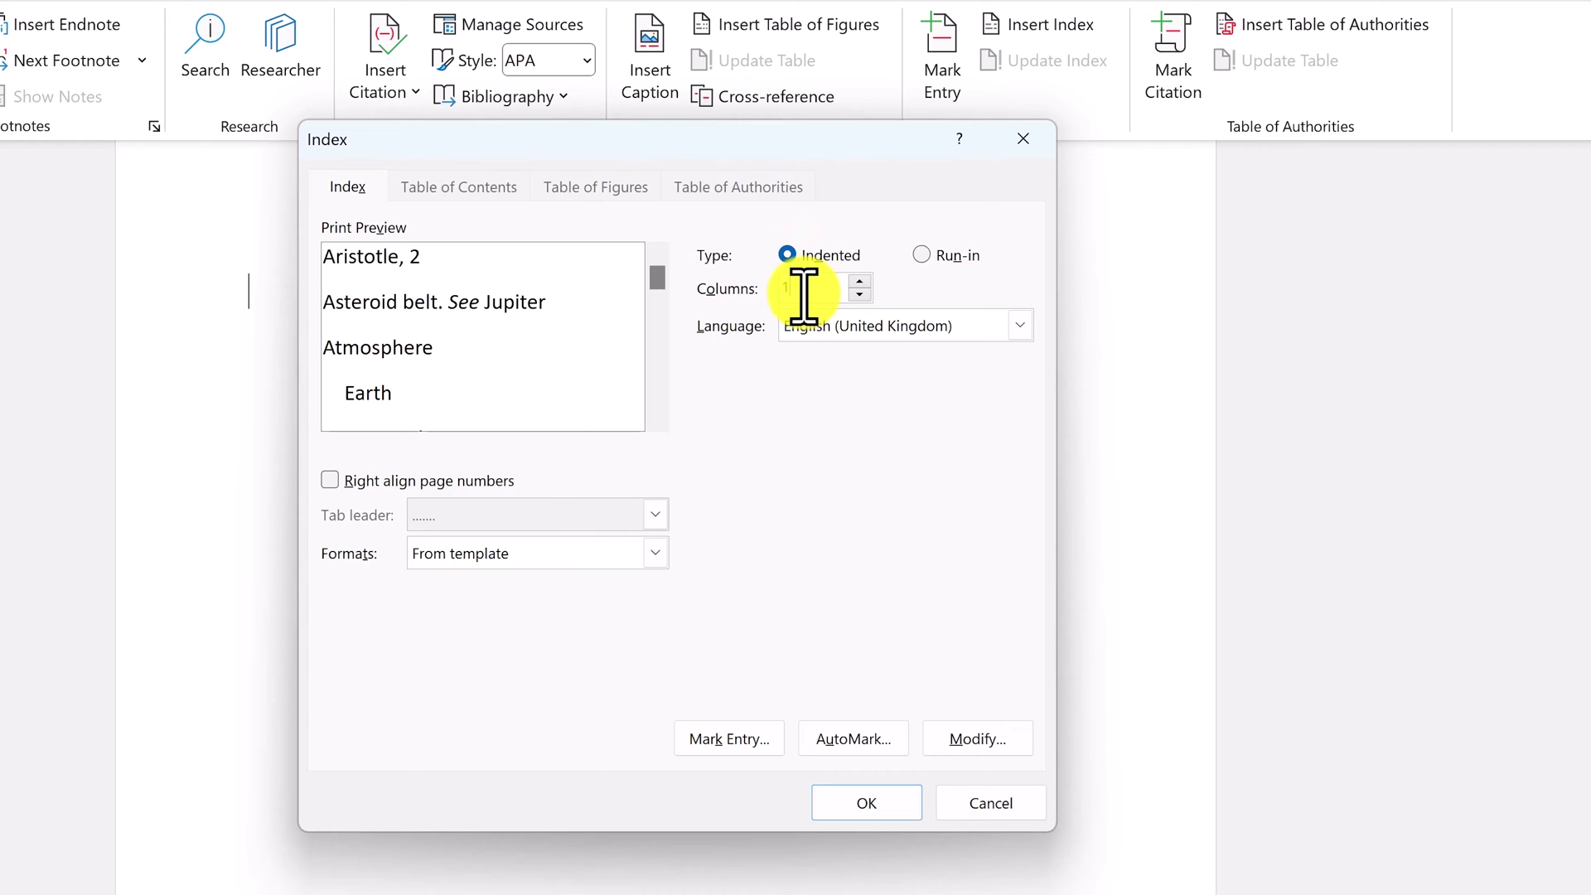
{"action": "left_click", "coordinate": [386, 479]}
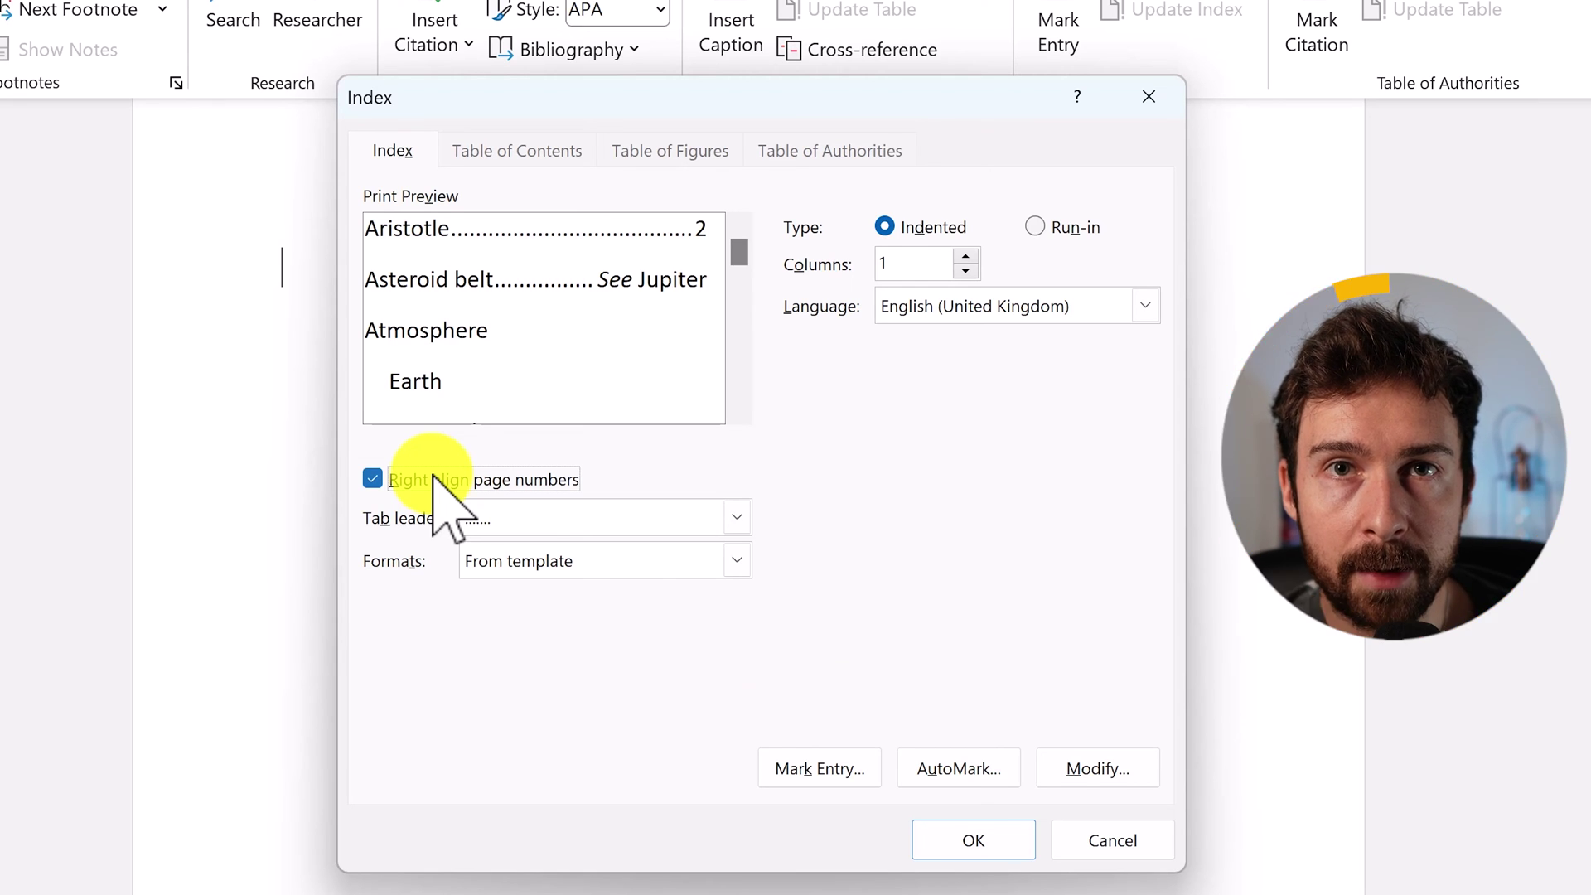
{"action": "left_click", "coordinate": [1077, 766]}
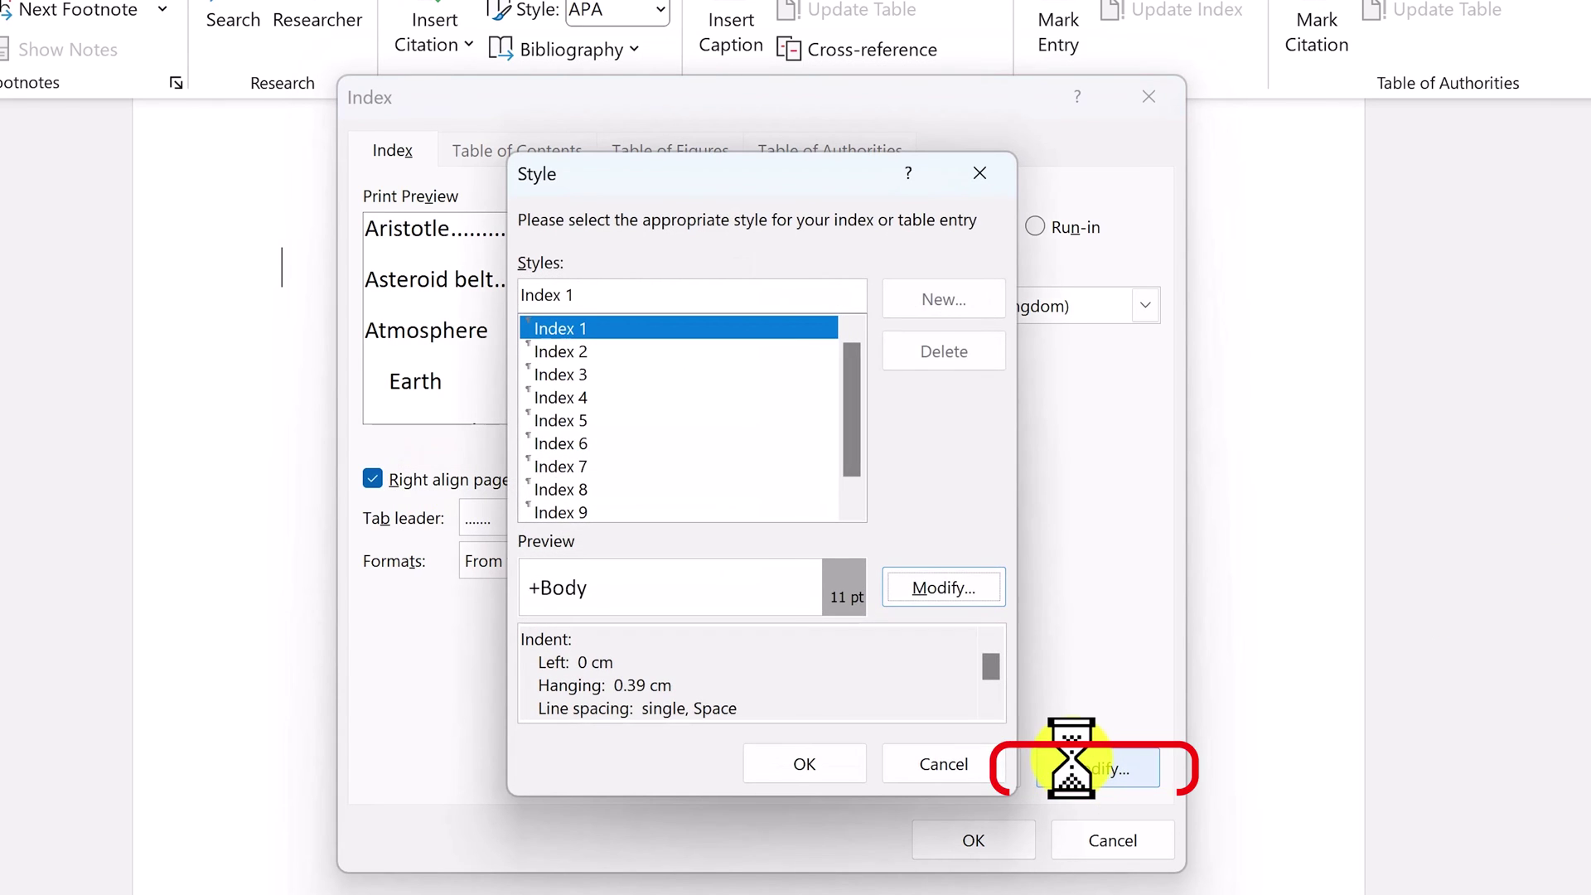
{"action": "left_click", "coordinate": [980, 173]}
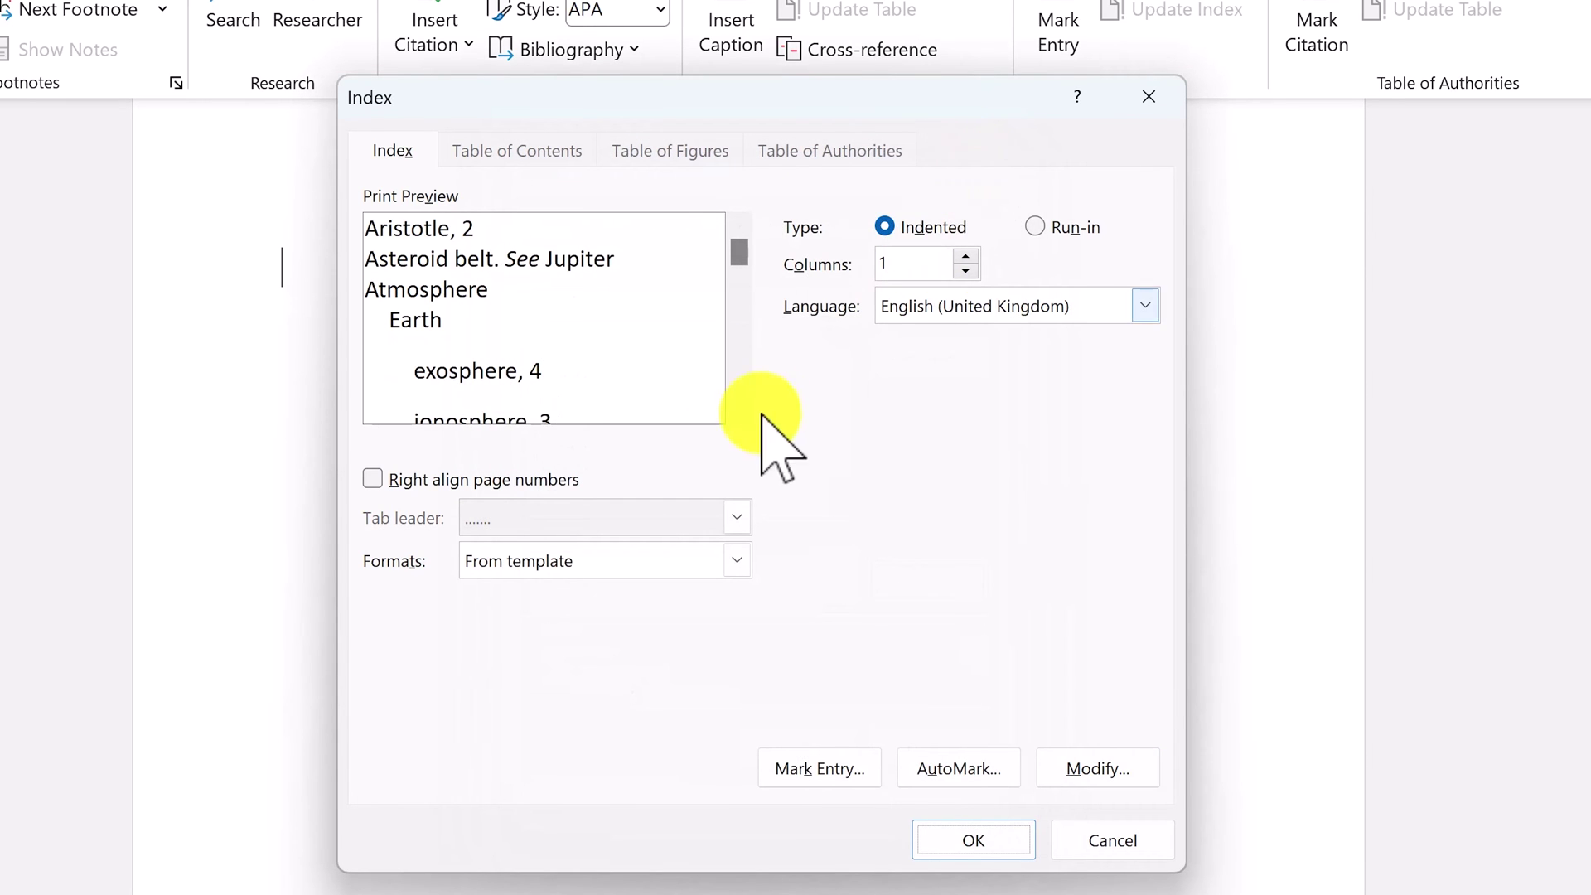
{"action": "left_click", "coordinate": [744, 556]}
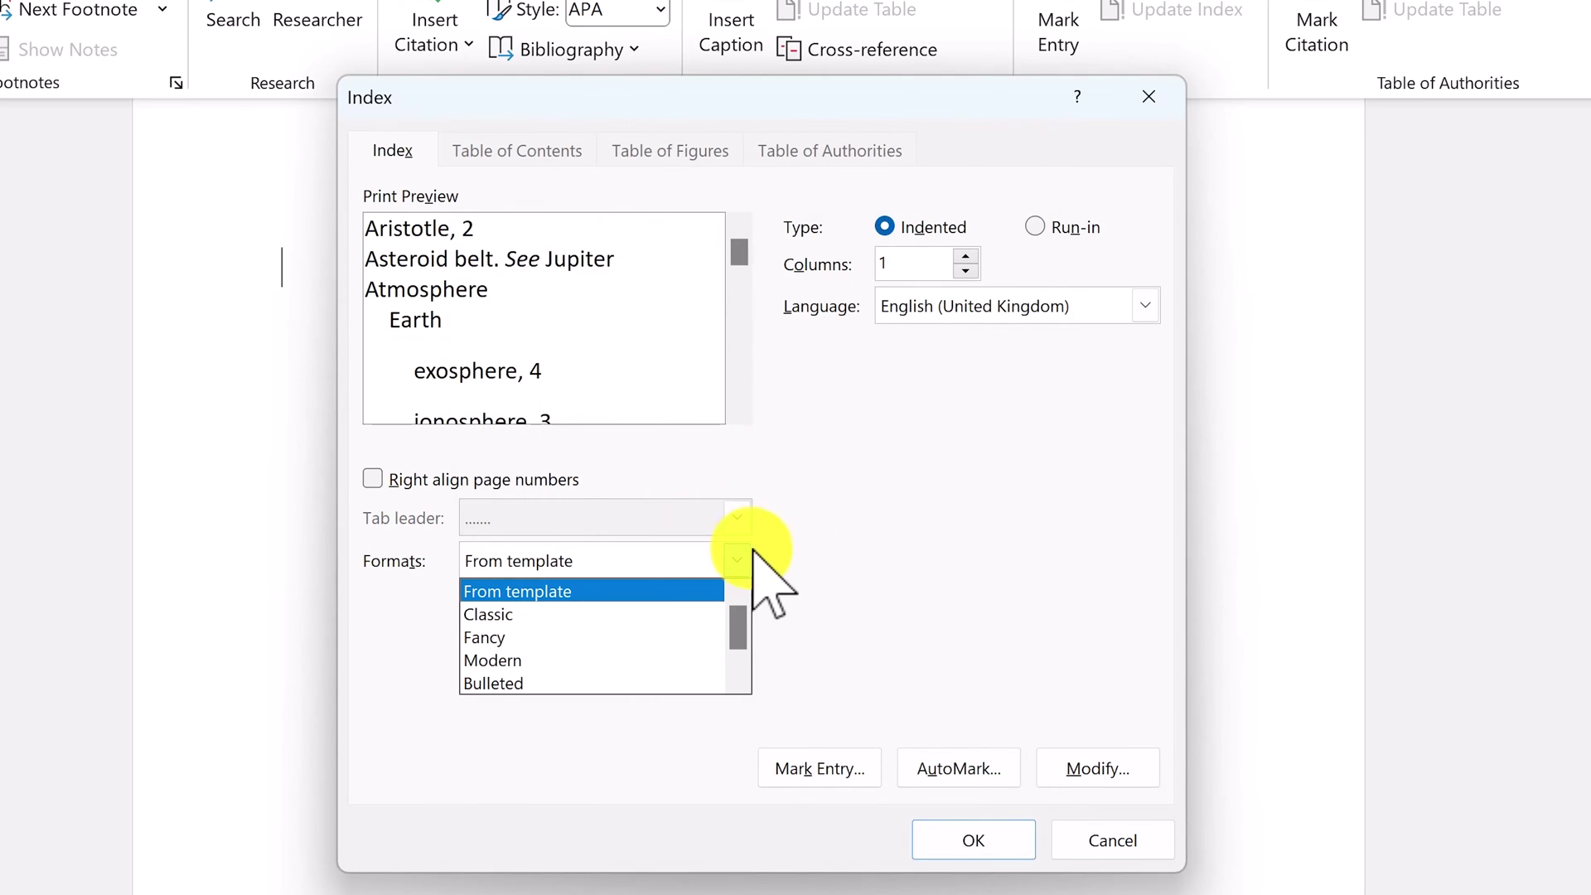
{"action": "left_click", "coordinate": [851, 554]}
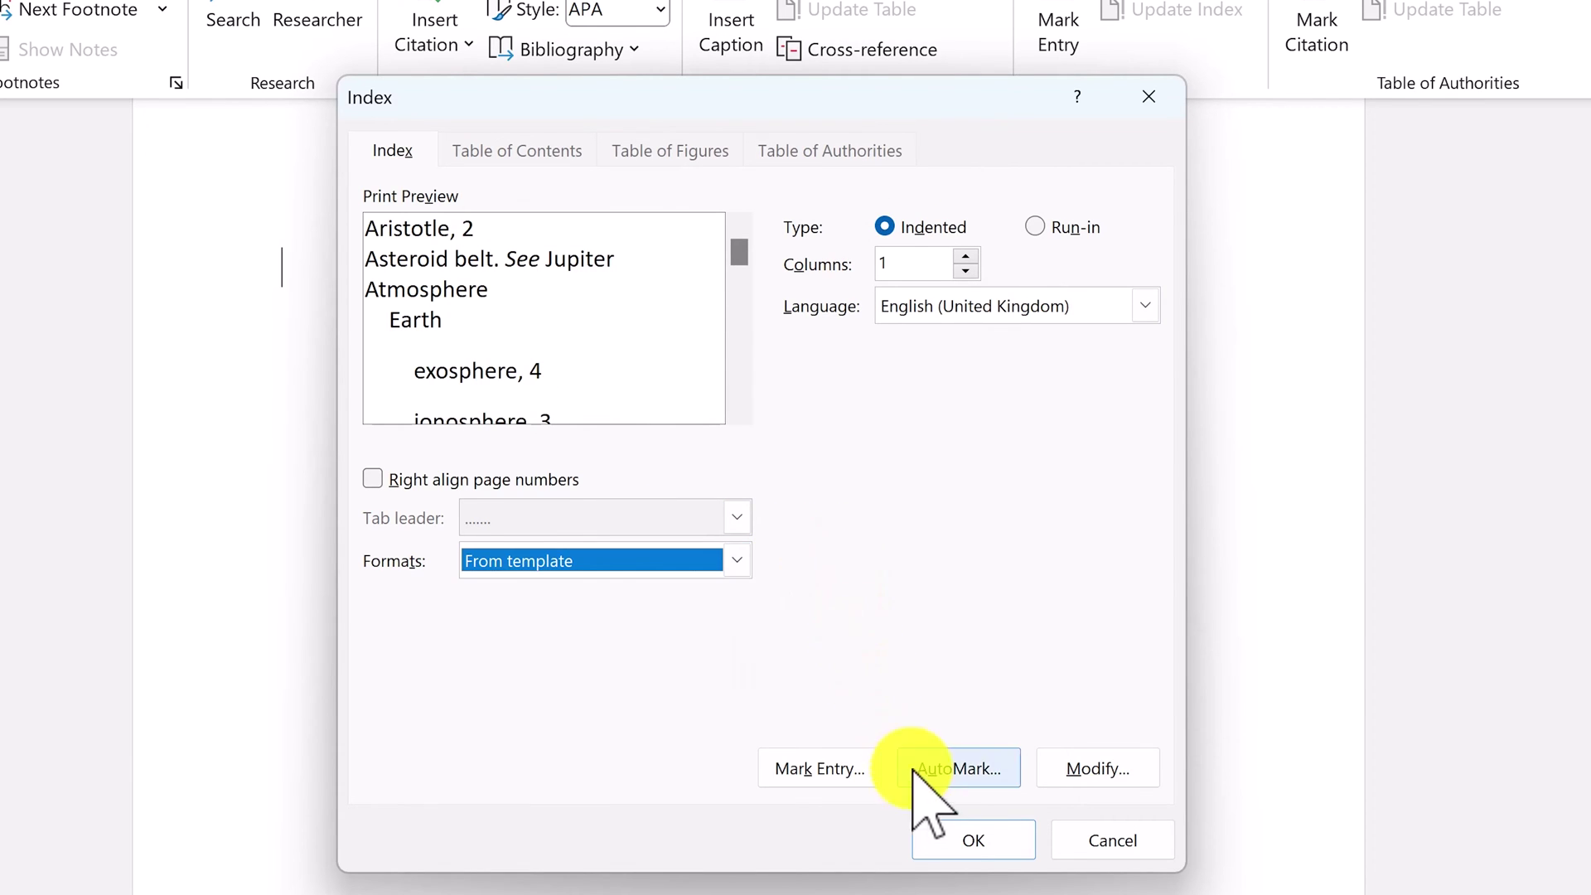
{"action": "left_click", "coordinate": [936, 833]}
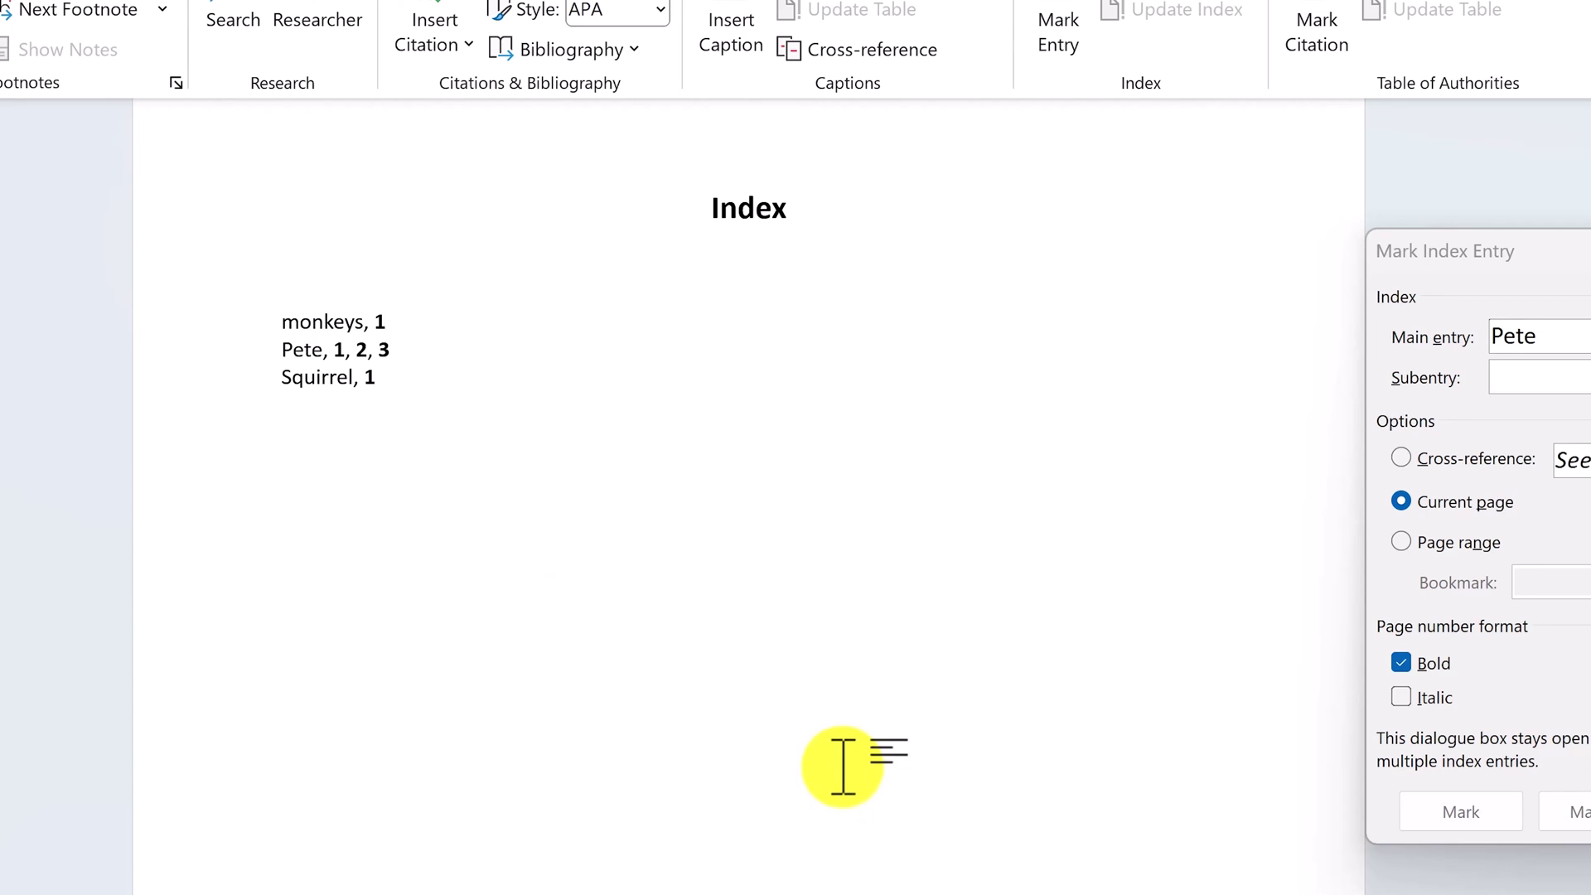
Refresh the index with Update Field from its right-click menu.
{"action": "scroll", "coordinate": [440, 550], "scroll_direction": "up", "scroll_amount": 3, "text": "ctrl"}
{"action": "scroll", "coordinate": [442, 551], "scroll_direction": "up", "scroll_amount": 2}
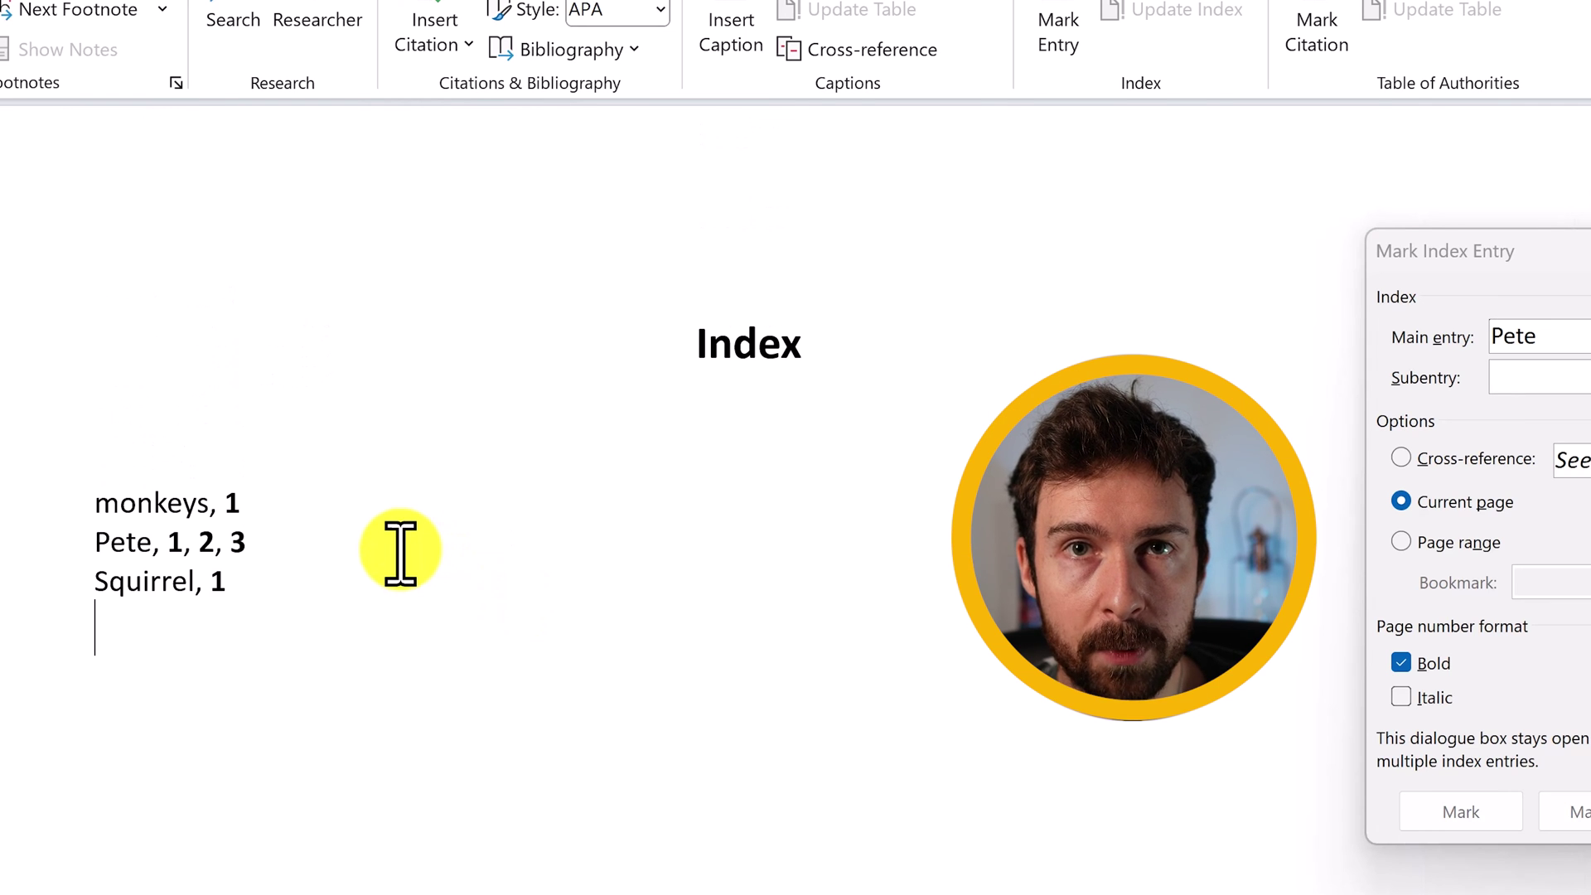
{"action": "right_click", "coordinate": [207, 534]}
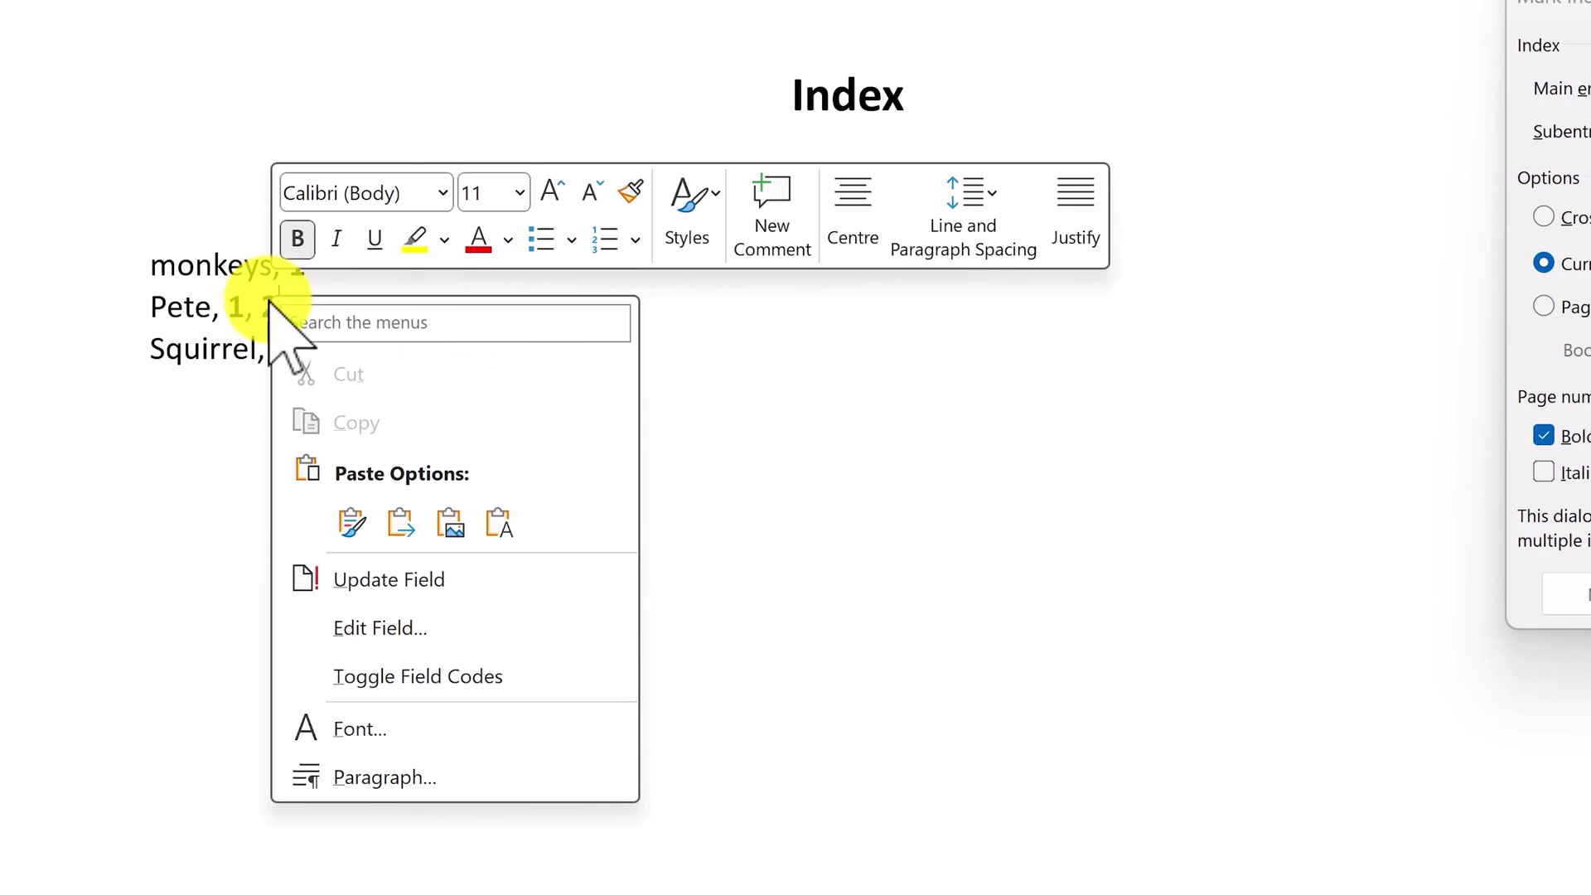
{"action": "left_click", "coordinate": [386, 583]}
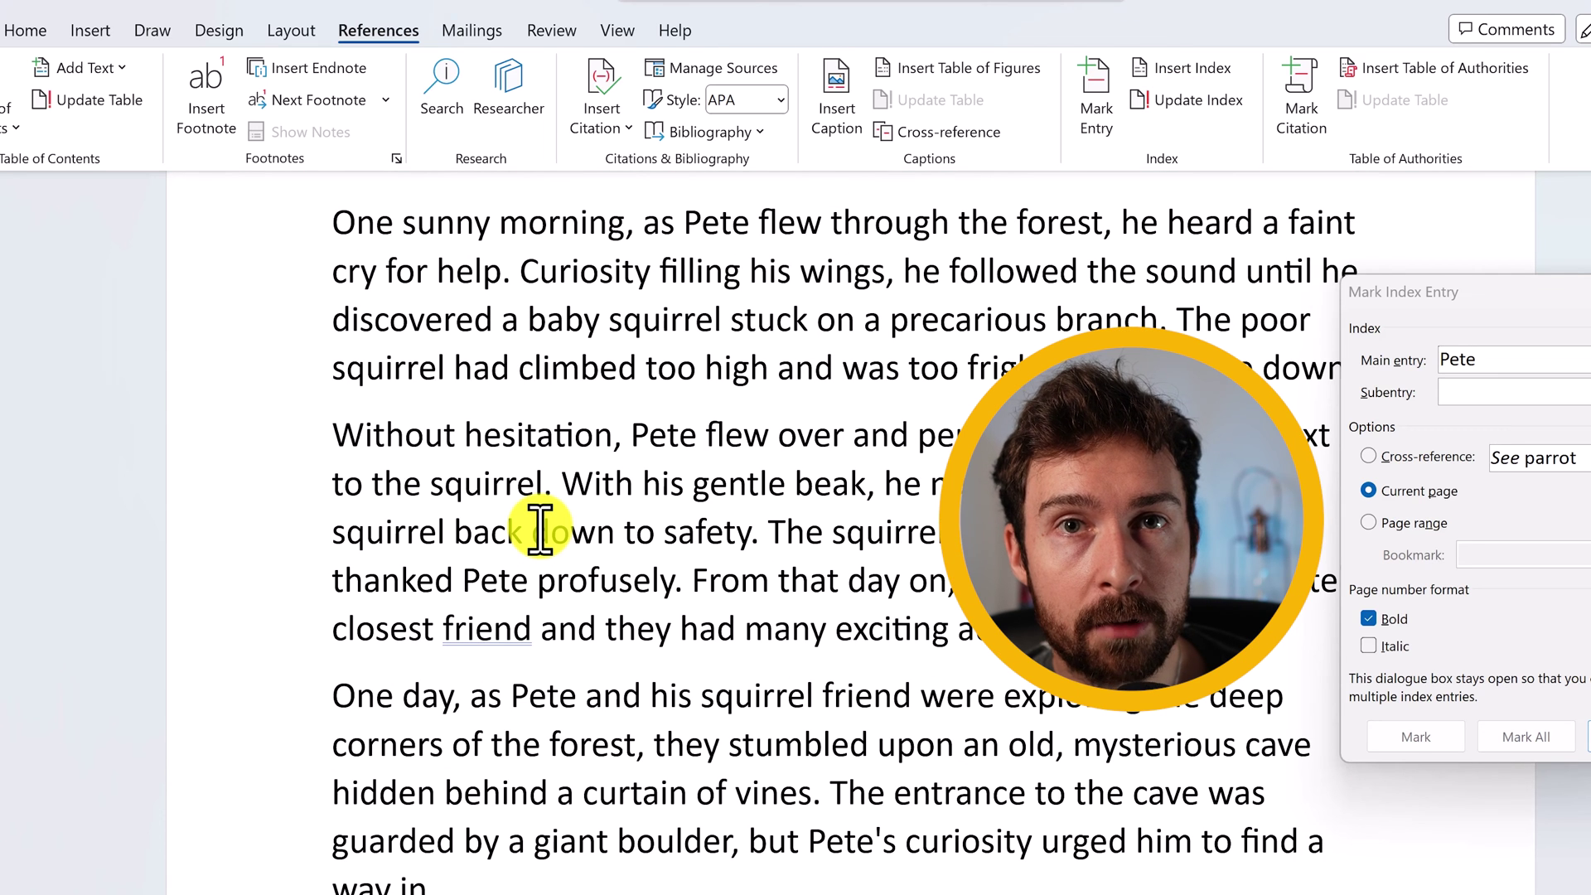
Show formatting marks and change the XE "monkeys" field text to "Monkeys".
{"action": "scroll", "coordinate": [539, 530], "scroll_direction": "up", "scroll_amount": 3}
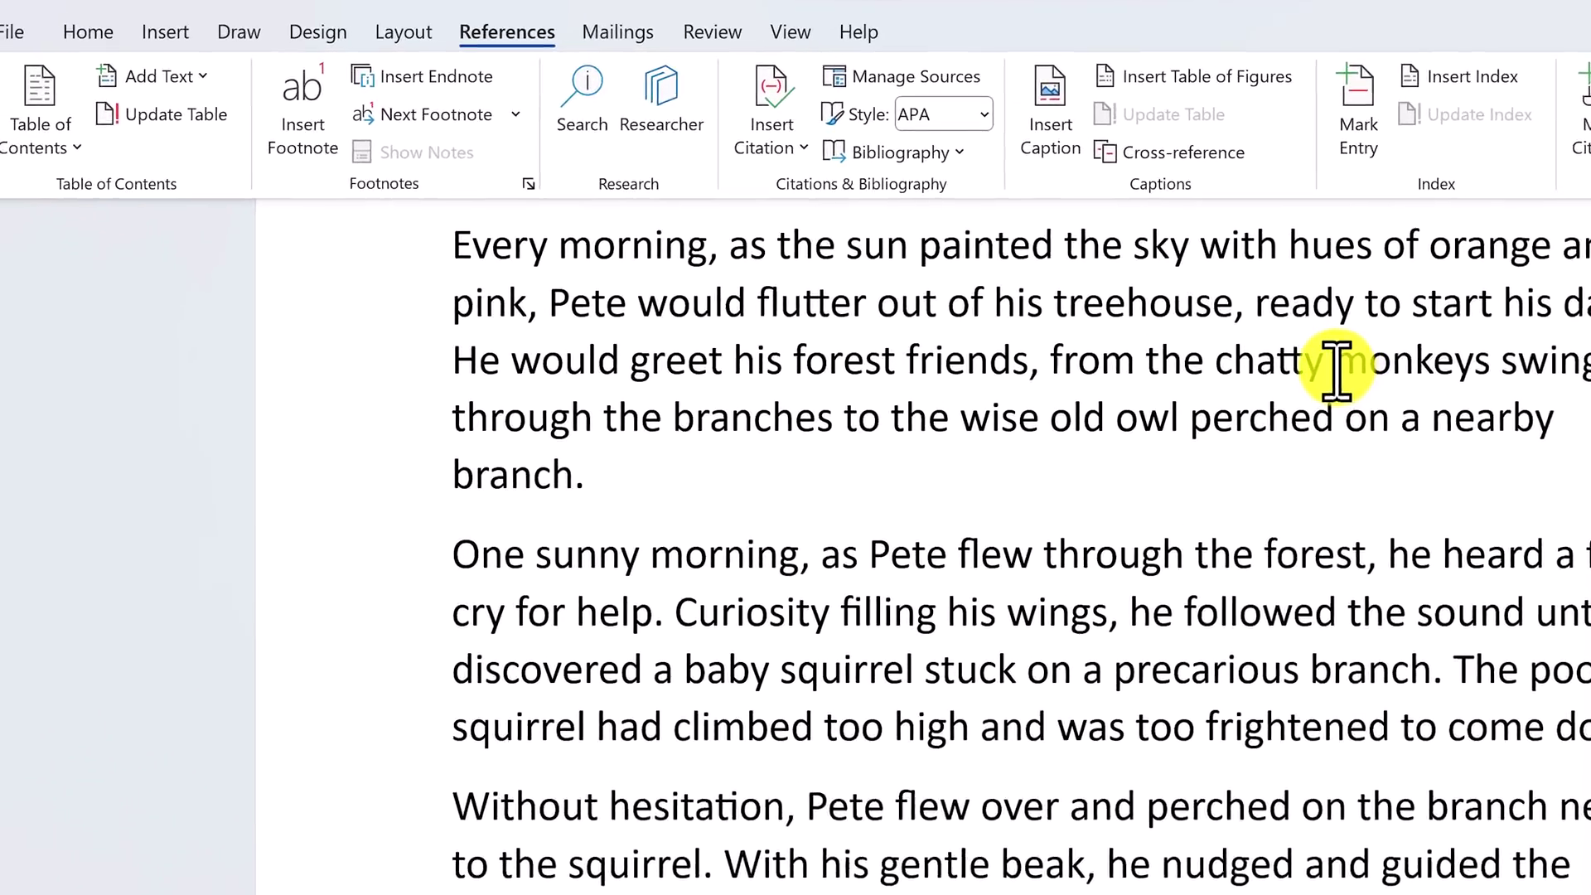
{"action": "left_click", "coordinate": [131, 33]}
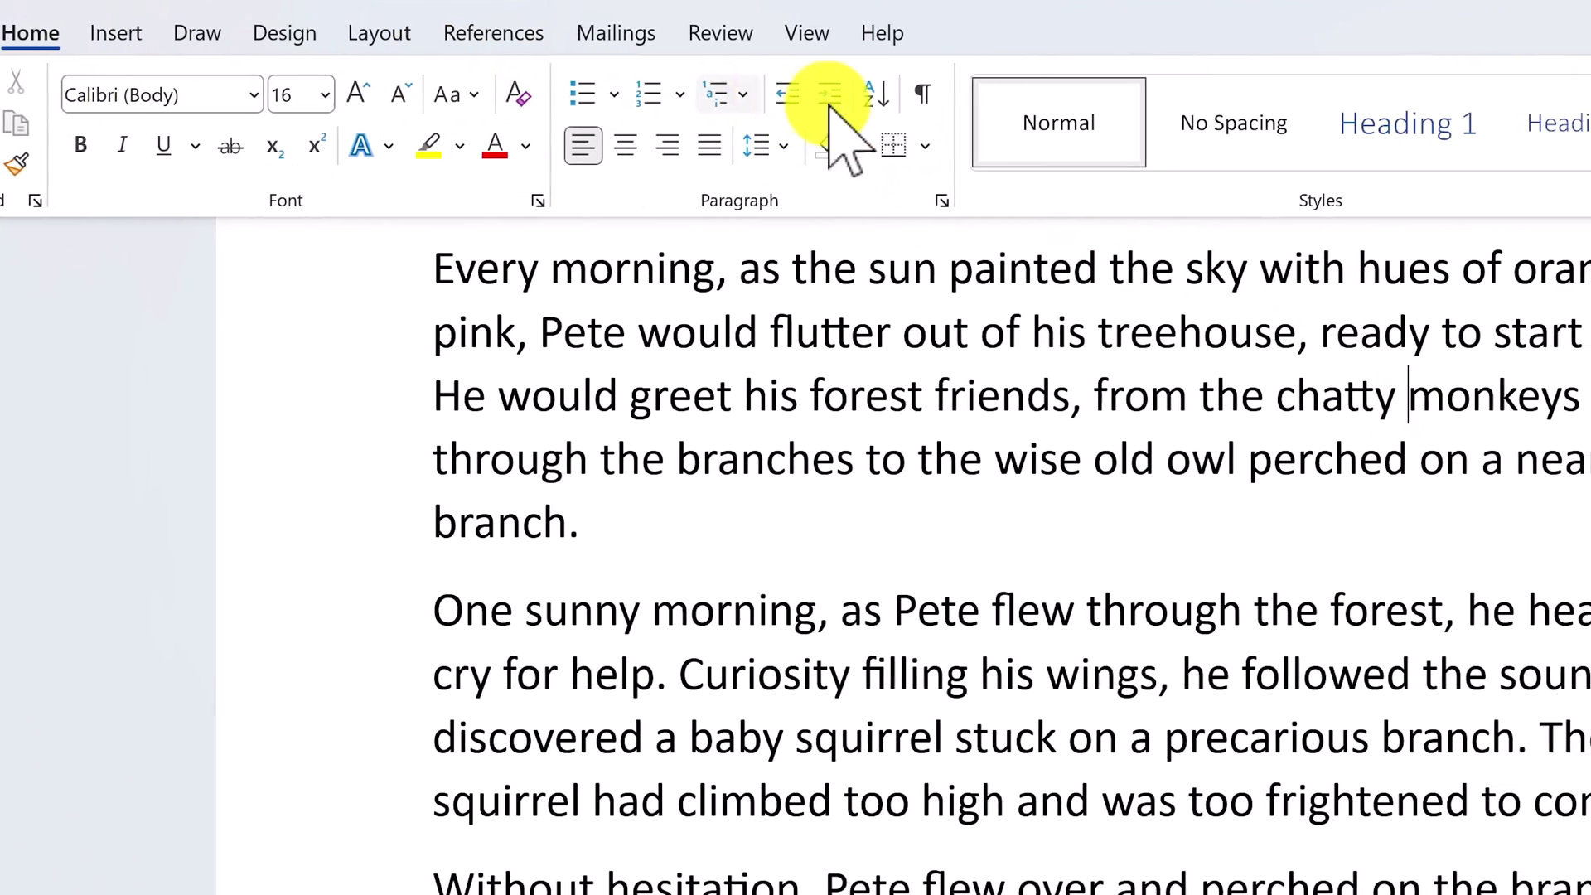
{"action": "left_click", "coordinate": [922, 94]}
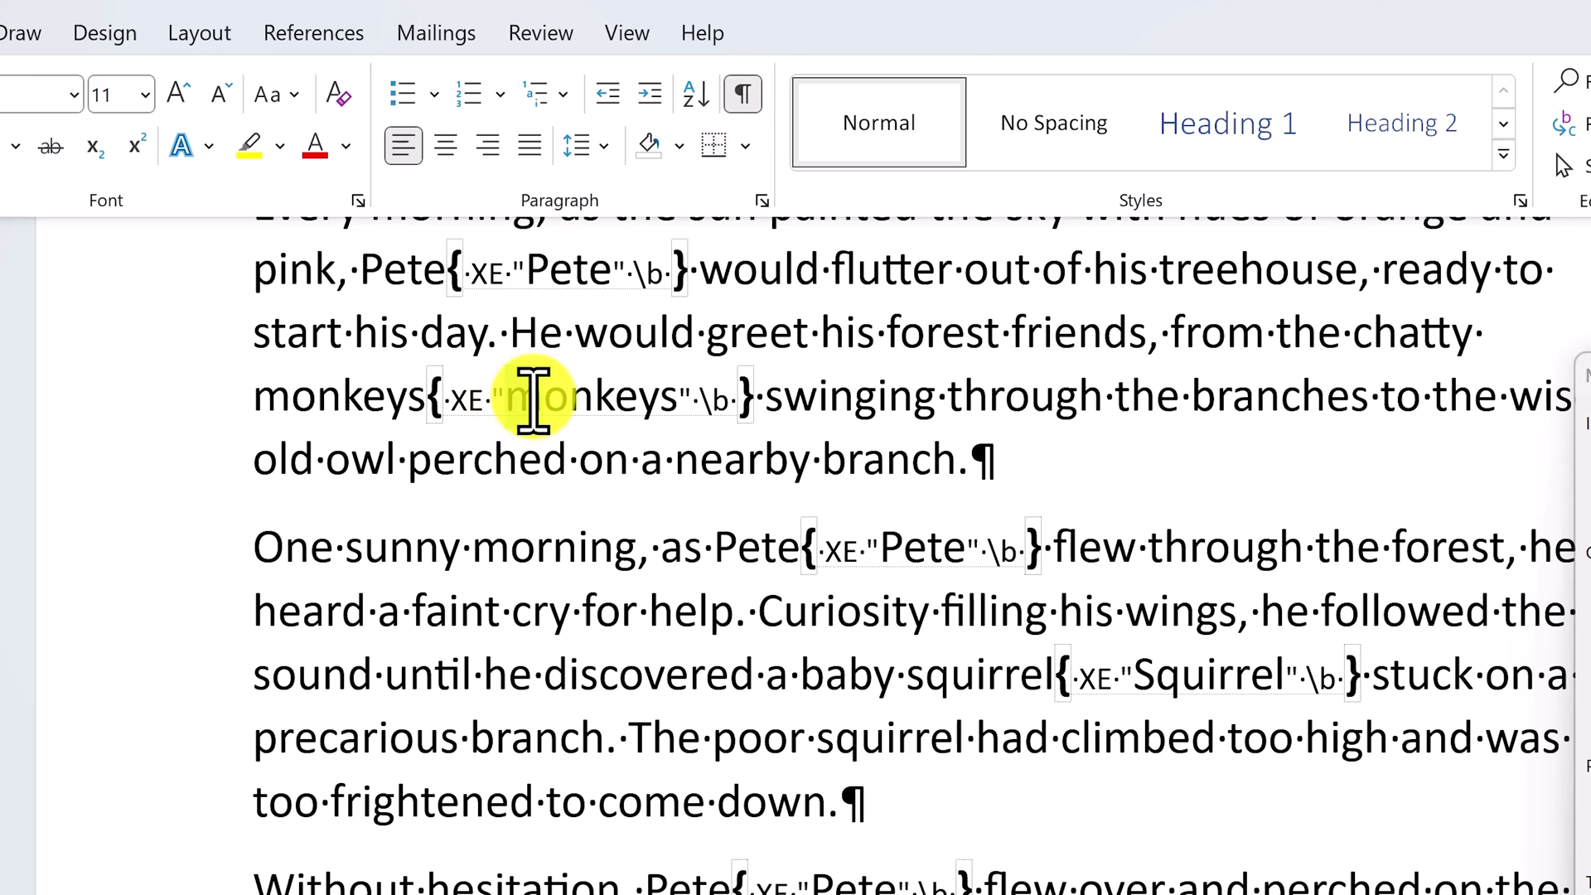
{"action": "right_click", "coordinate": [533, 399]}
{"action": "type", "text": "M"}
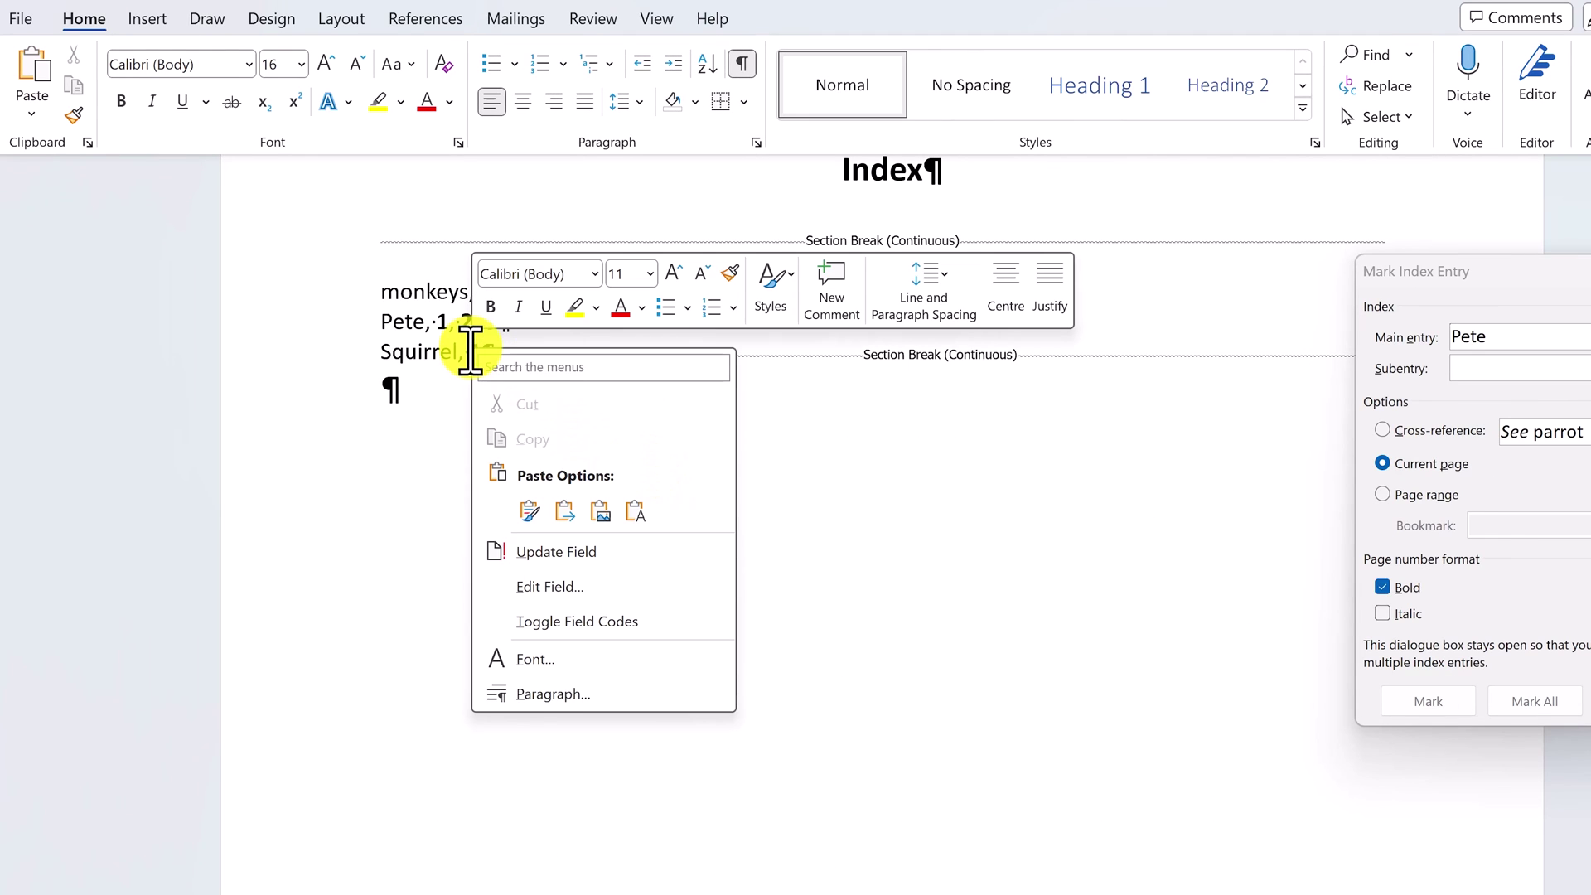
Update the index so it lists Monkeys, 1, and hide formatting marks again.
{"action": "left_click", "coordinate": [559, 552]}
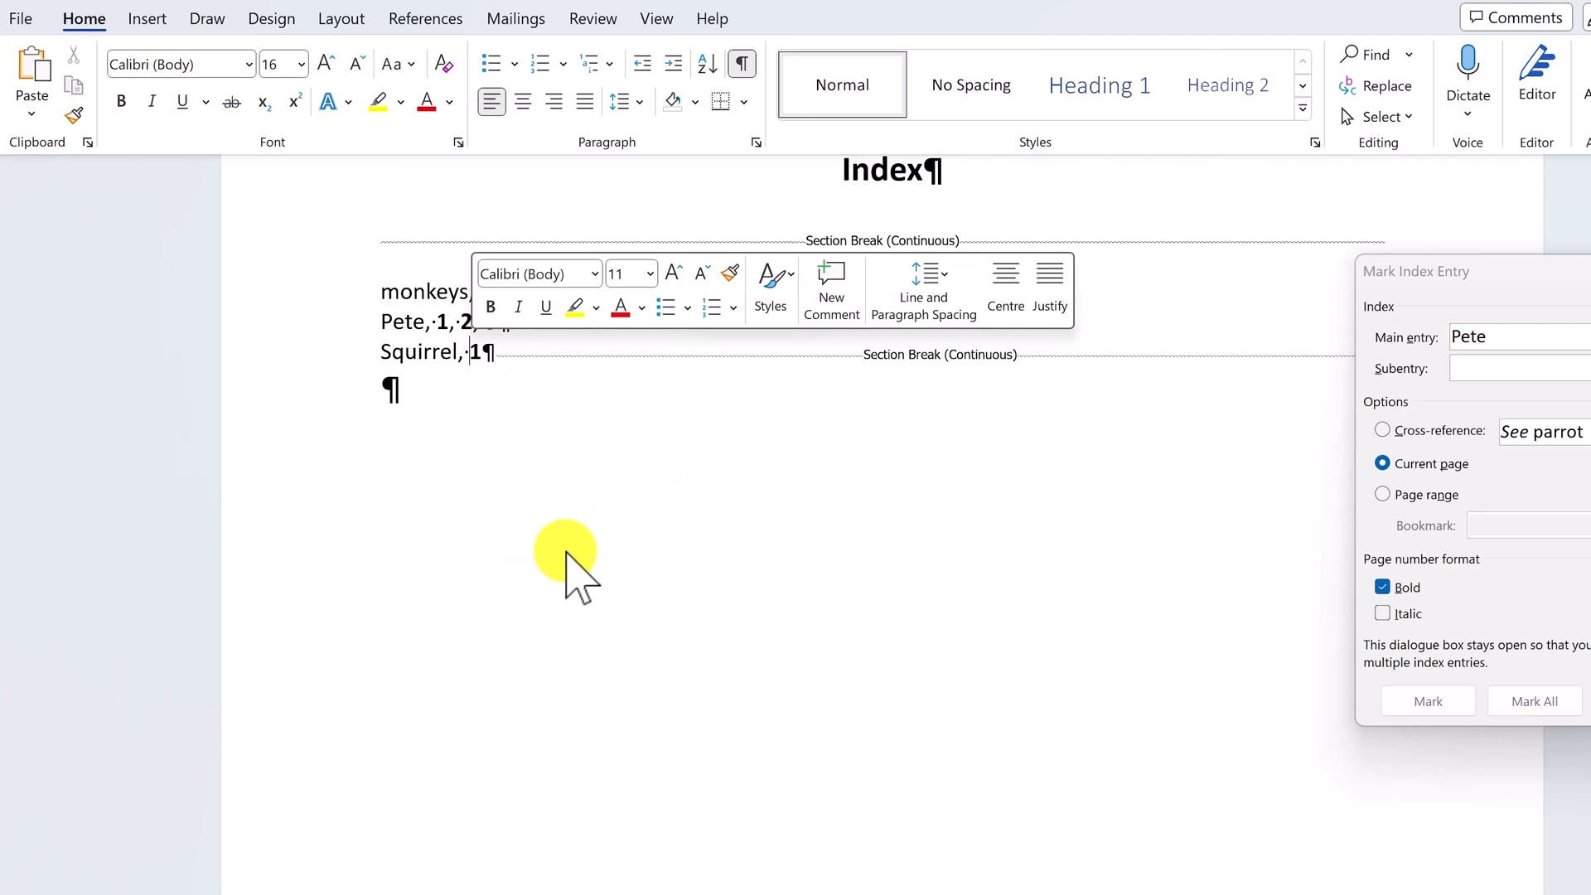
{"action": "left_click", "coordinate": [540, 553]}
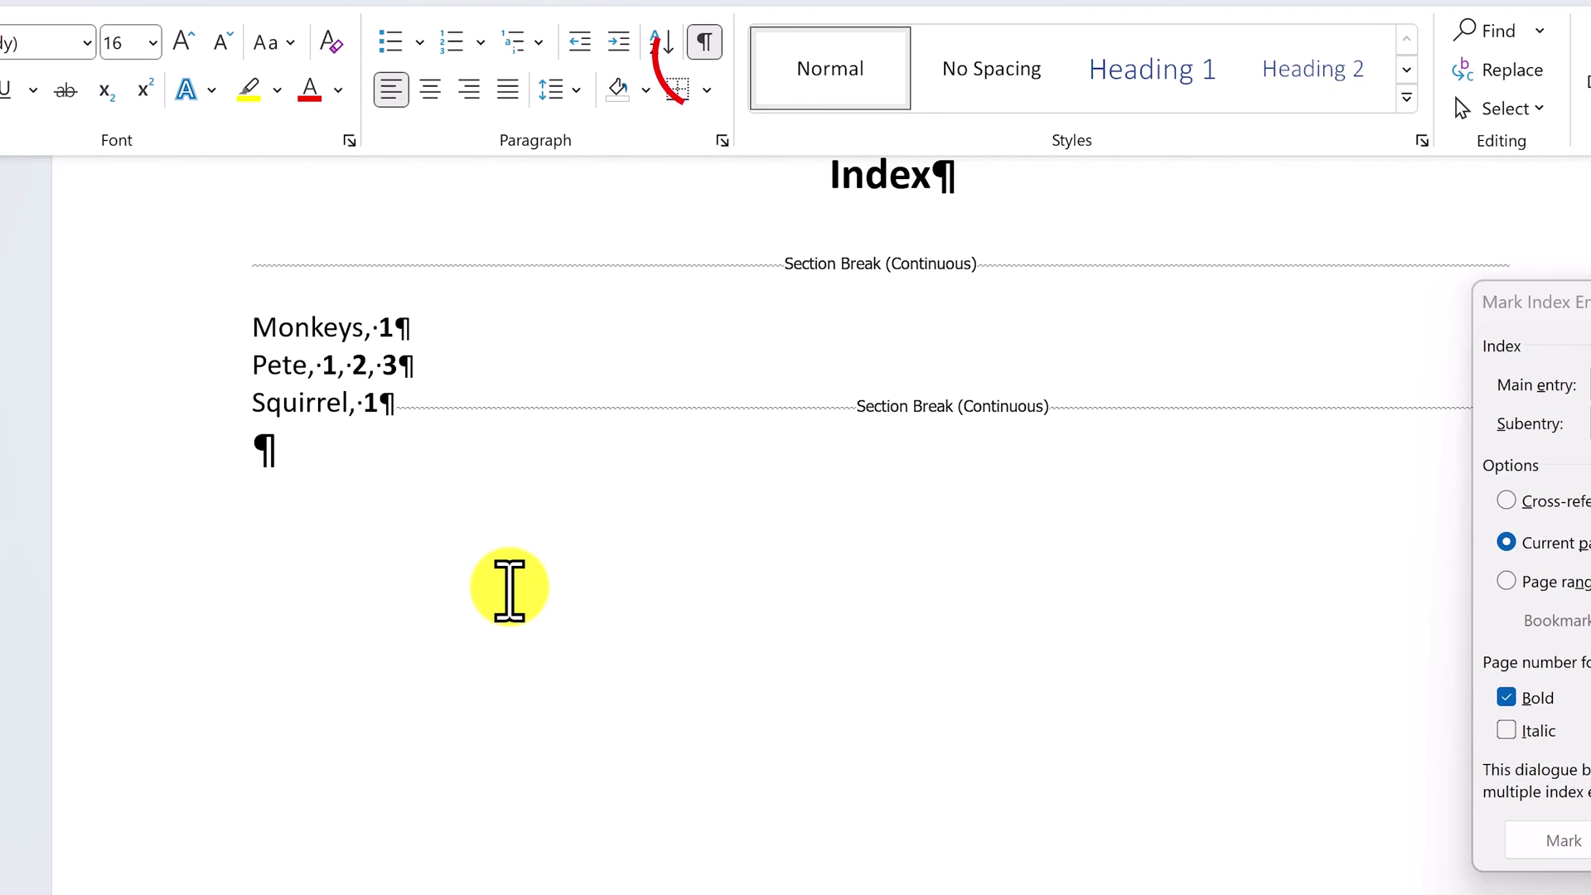
{"action": "left_click", "coordinate": [706, 43]}
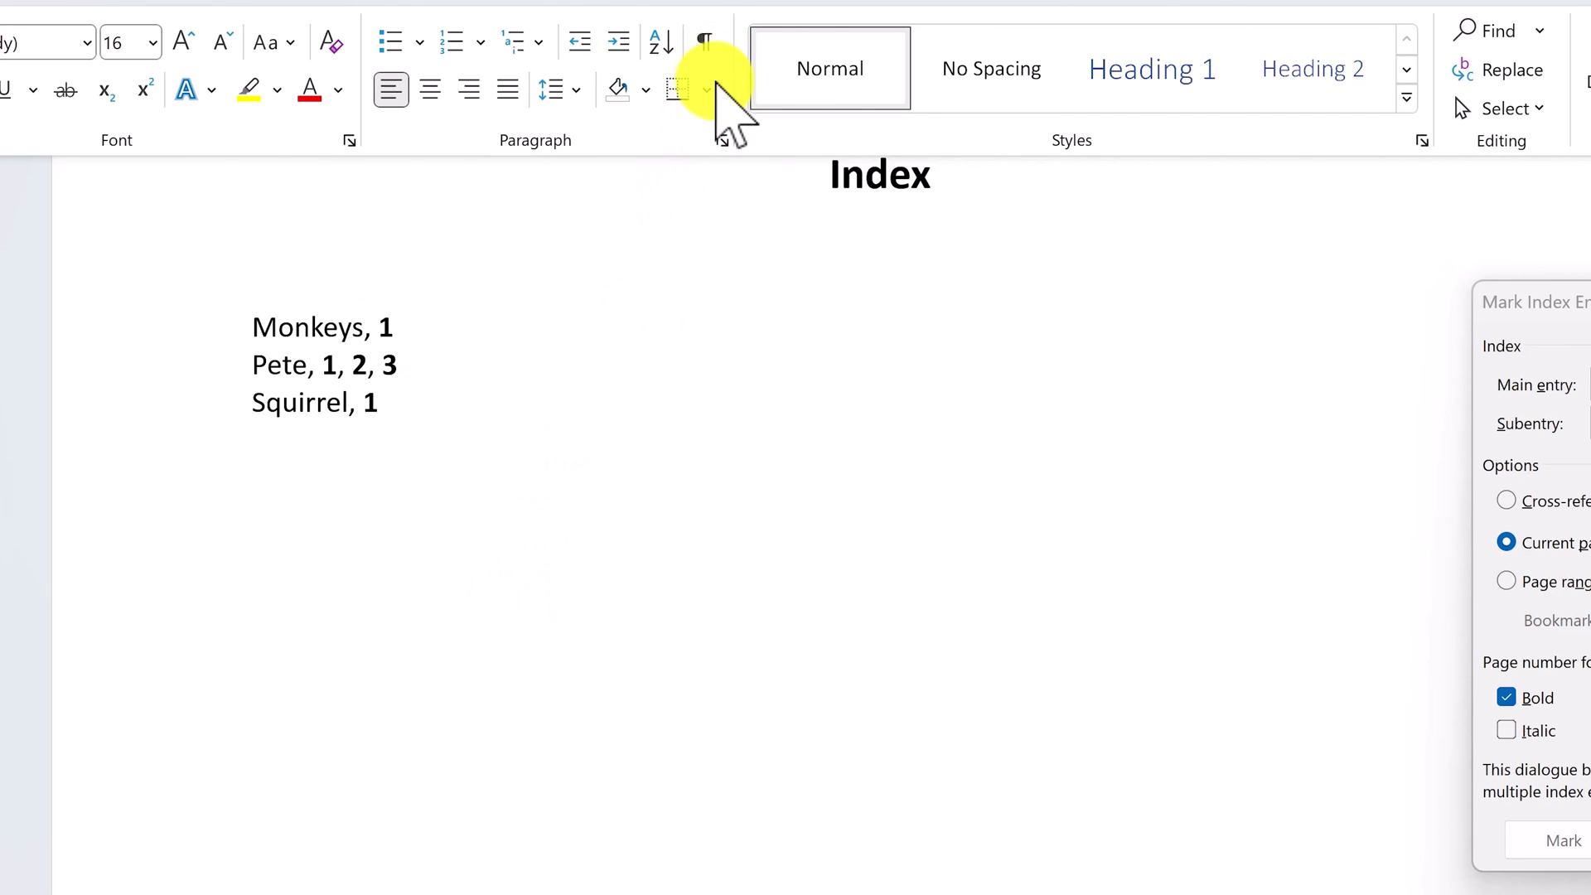